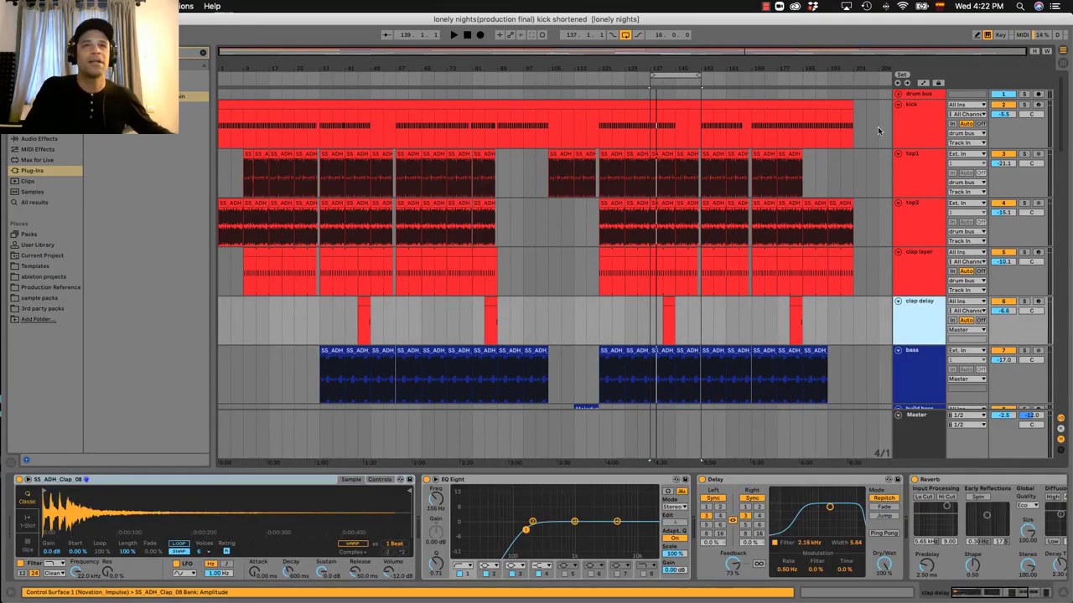
Display the kick track's devices, followed by the drum bus's device chain.
click(916, 129)
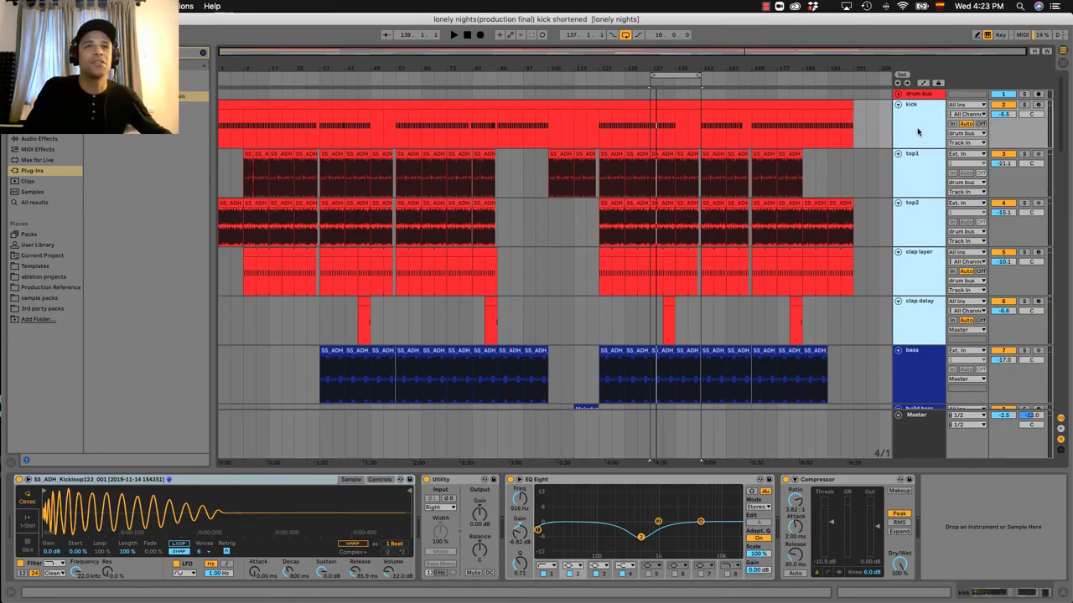
scroll(917, 132, down, 1)
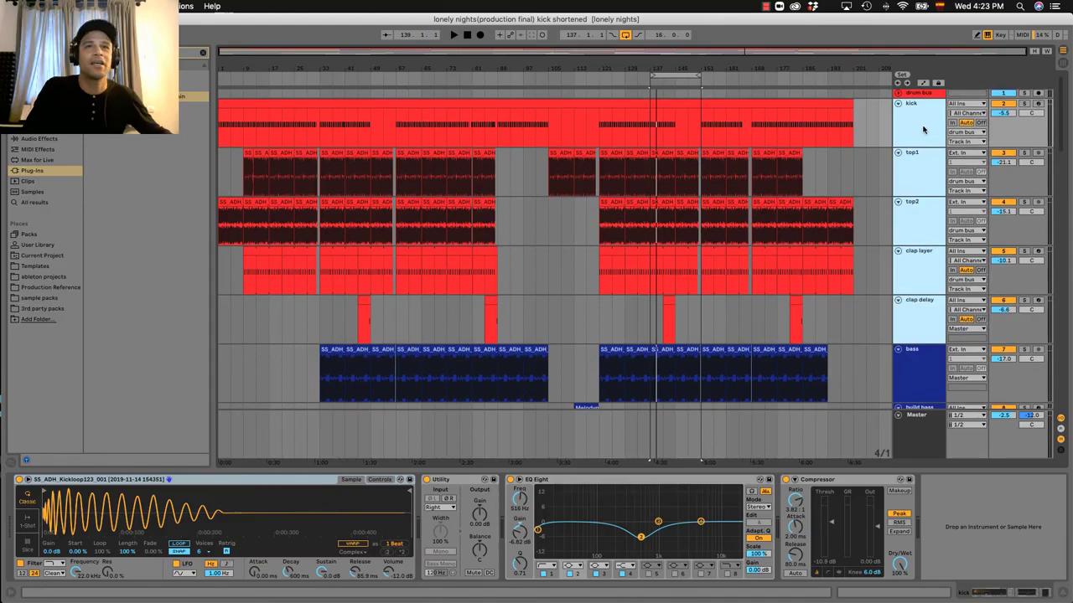
click(911, 95)
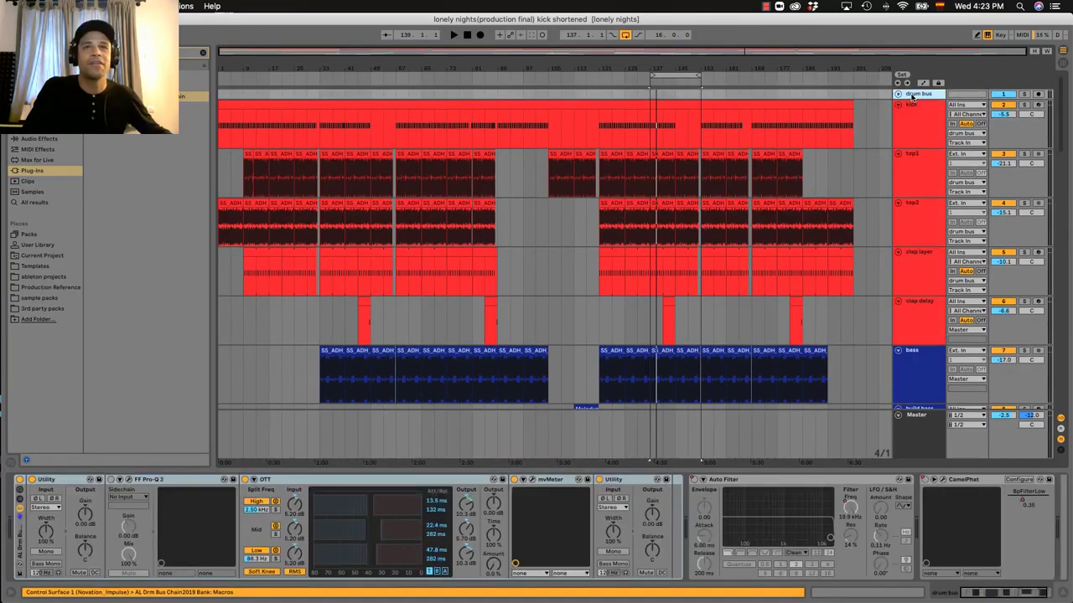
scroll(897, 94, up, 3)
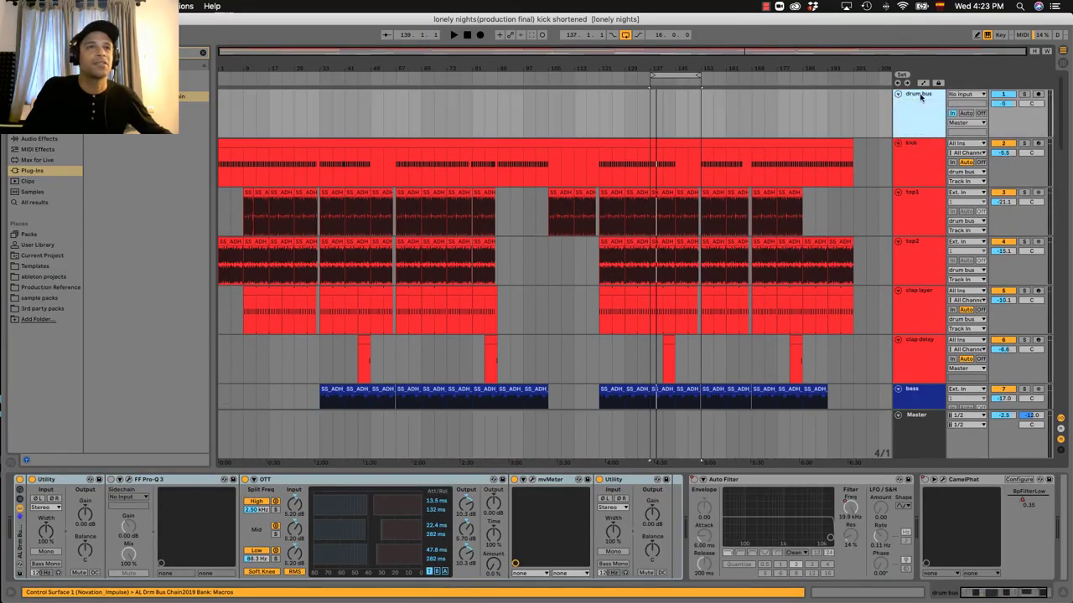
Solo the drum bus and play it over a loop shortened to 8 bars starting at bar 137.
click(1025, 95)
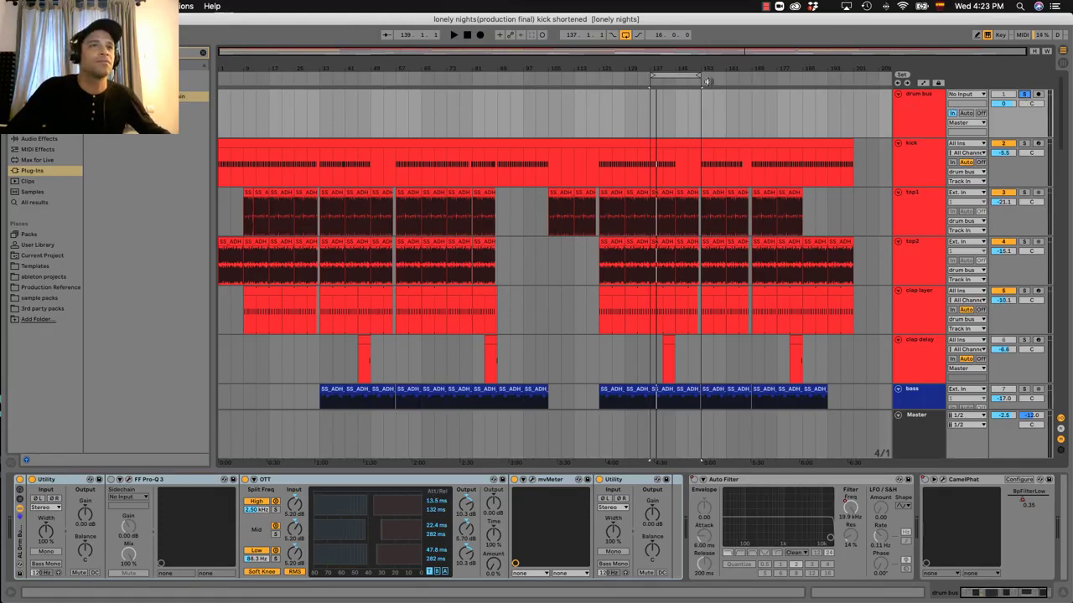
drag(699, 77, 671, 77)
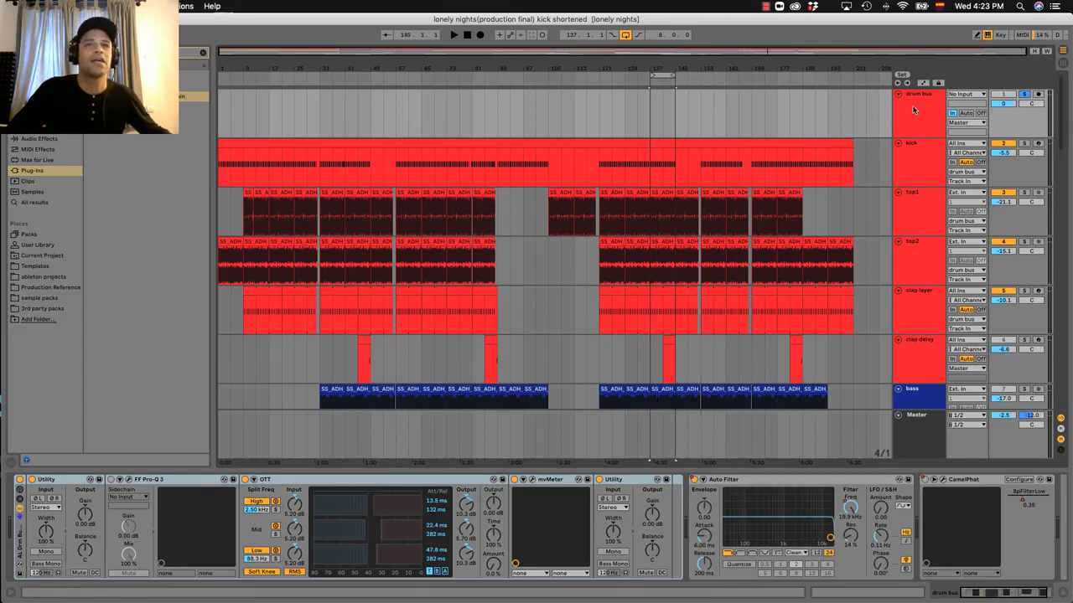
key(space)
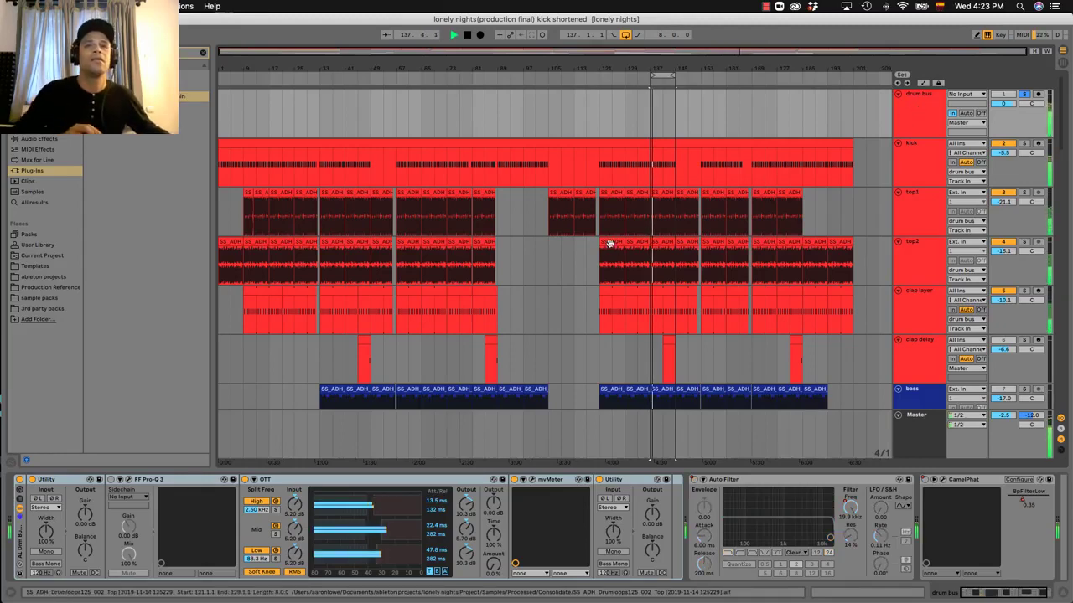
scroll(670, 268, down, 2)
scroll(670, 266, down, 2)
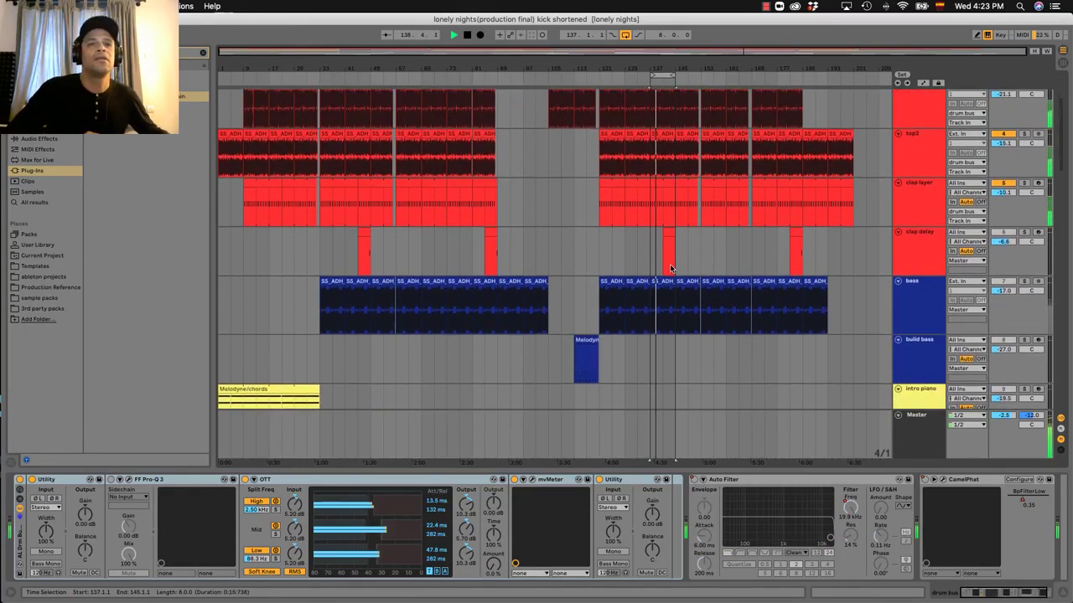
scroll(670, 266, up, 3)
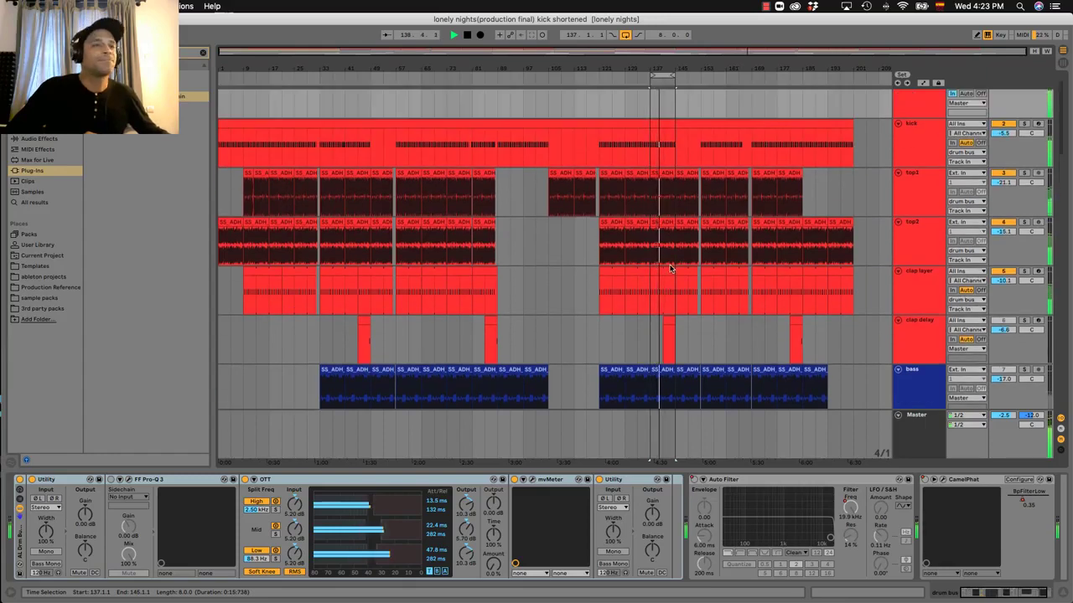
scroll(670, 268, down, 3)
scroll(670, 268, up, 3)
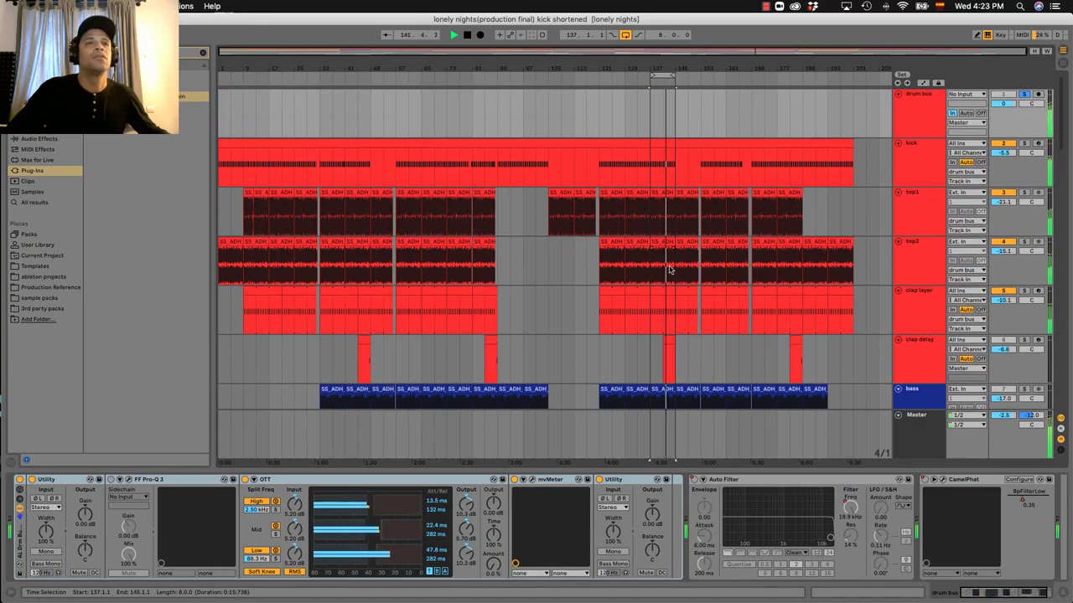
scroll(662, 268, down, 1)
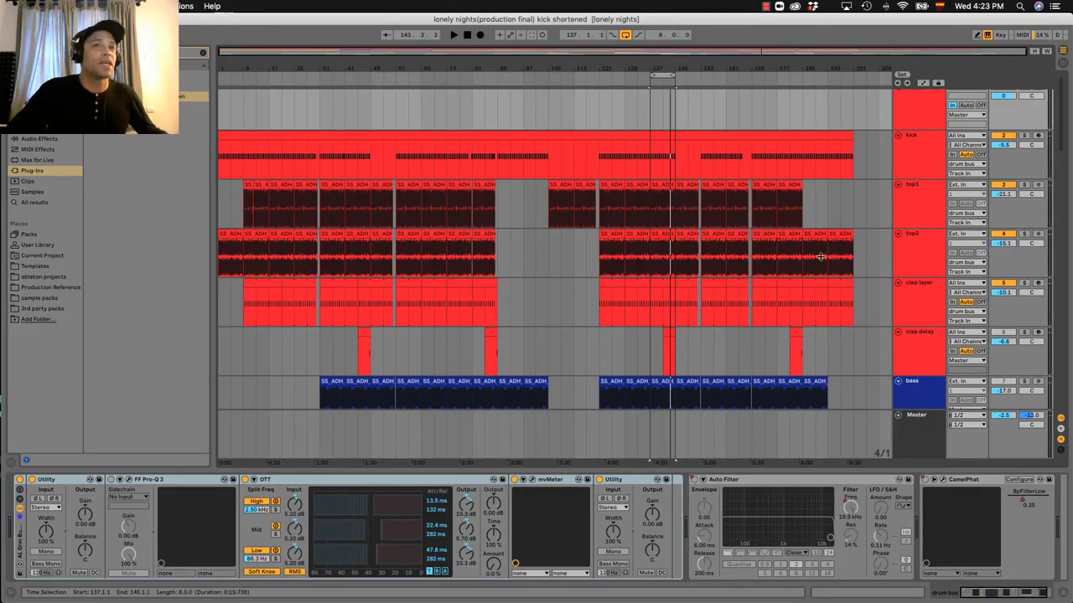
Look through the arrangement's tracks from the effects at the end back up to the drum bus.
drag(1061, 143, 1041, 406)
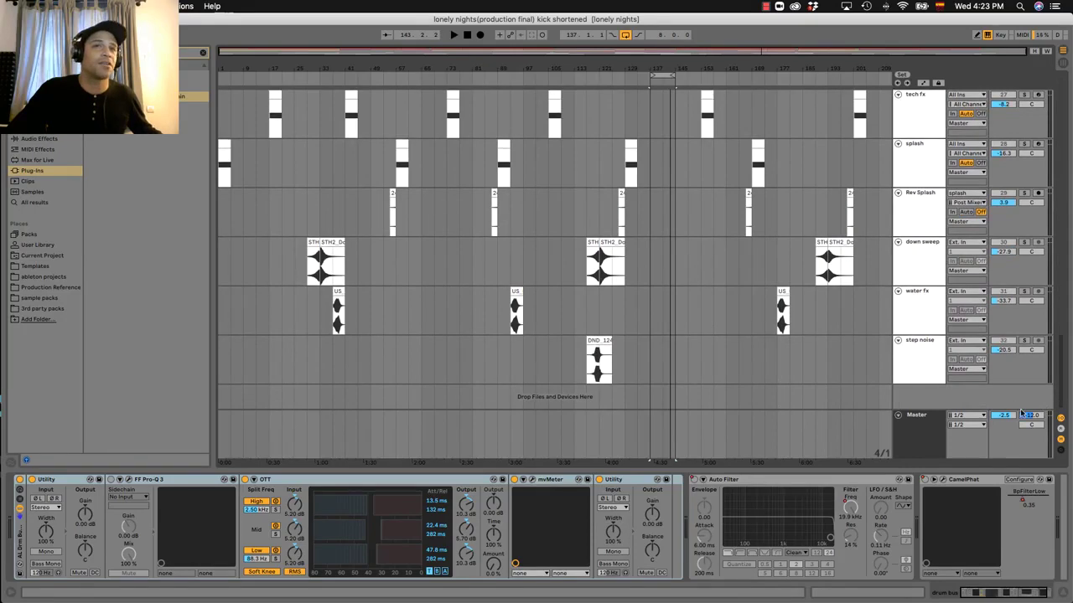
scroll(838, 371, up, 10)
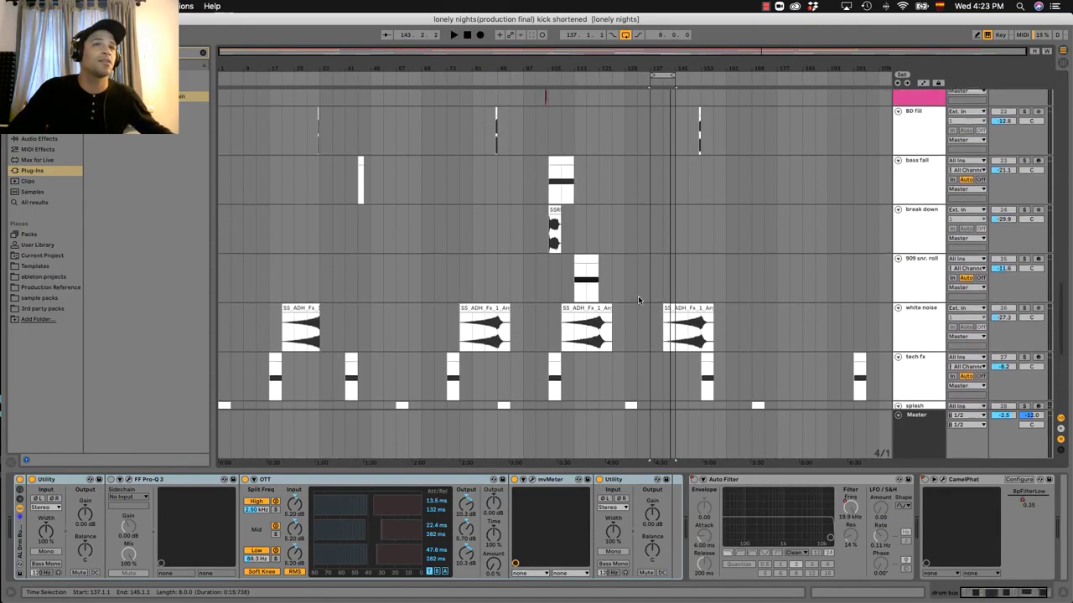
scroll(632, 251, up, 15)
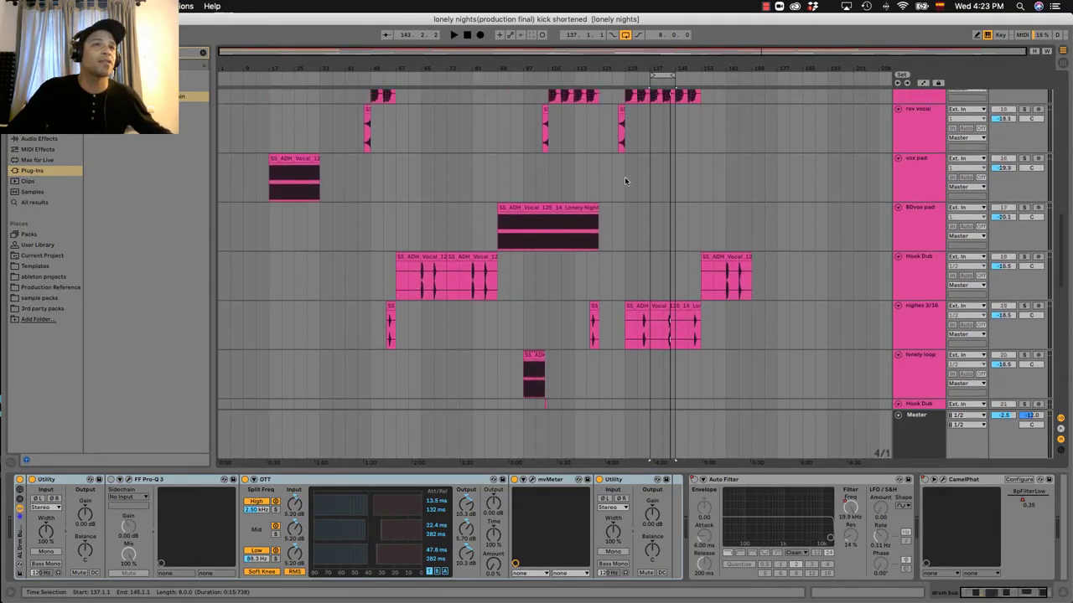
scroll(625, 181, up, 10)
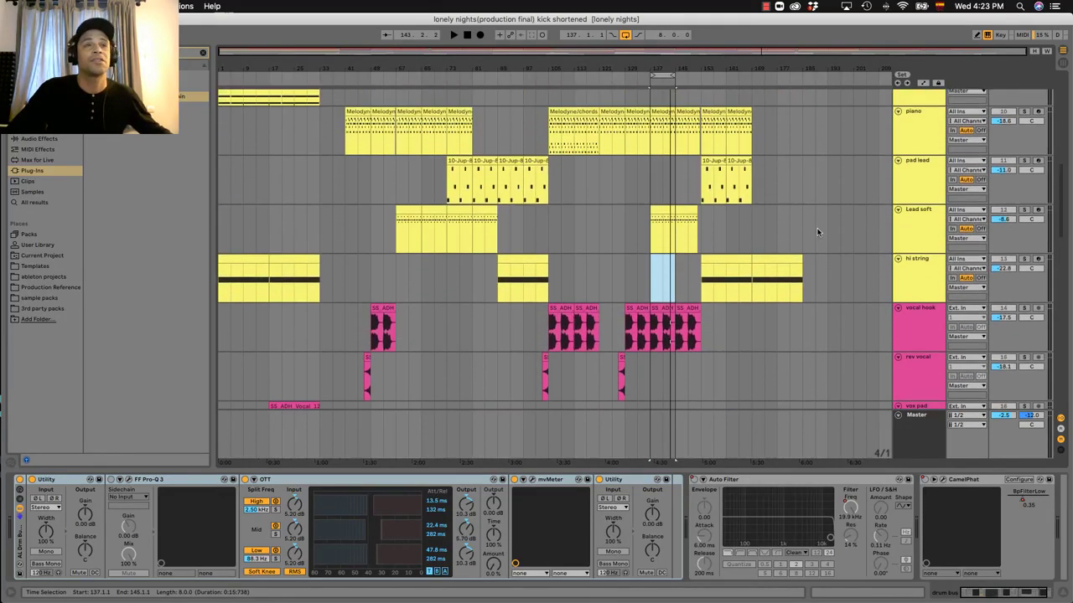
scroll(818, 233, up, 12)
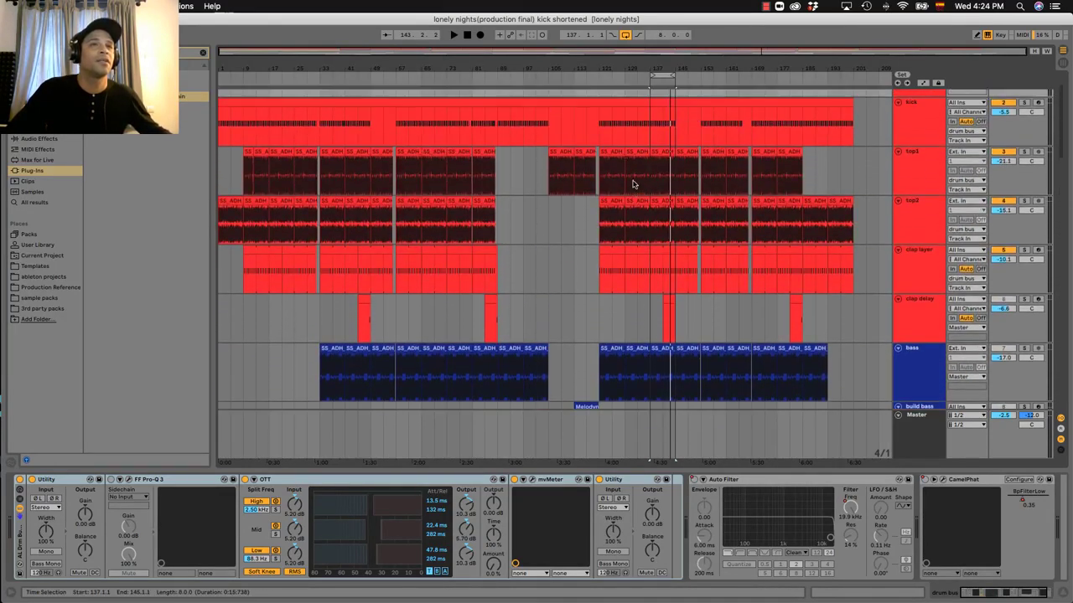
scroll(632, 184, up, 2)
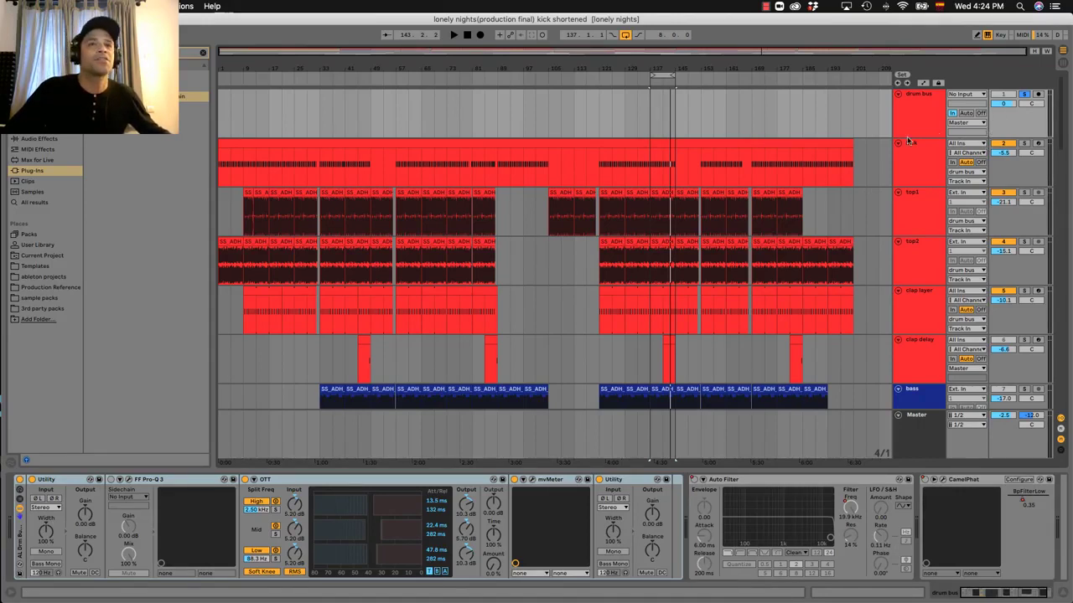
Solo the kick track and play a short part of the loop.
click(1024, 143)
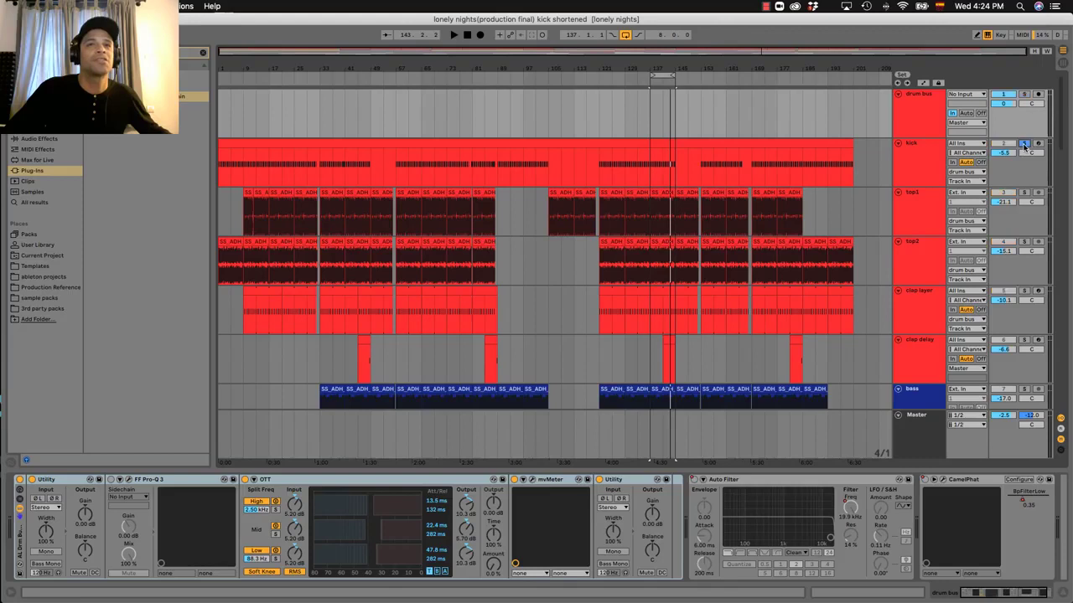
key(space)
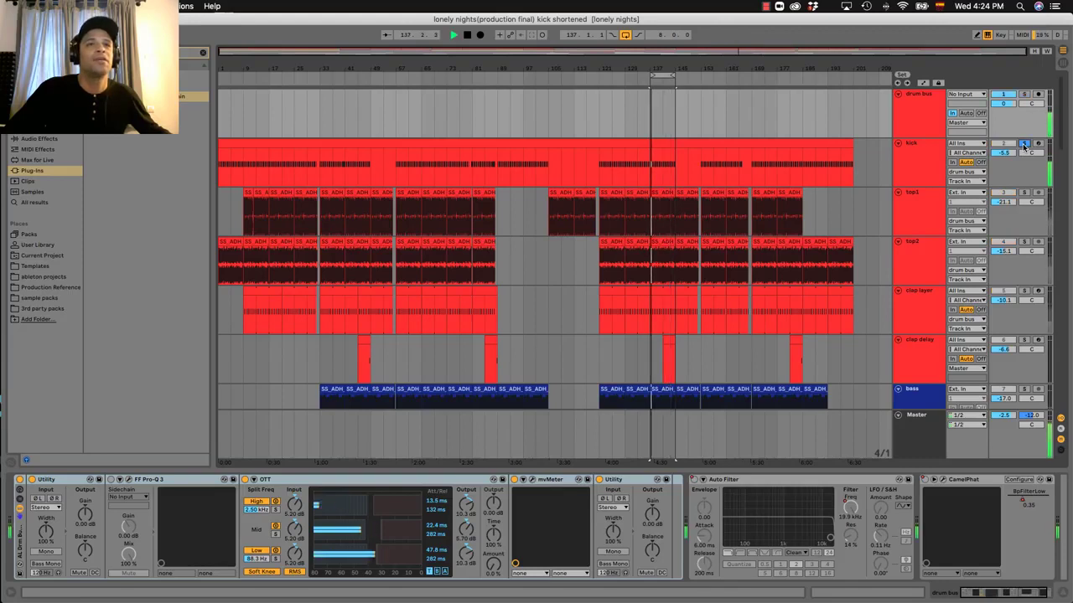
key(space)
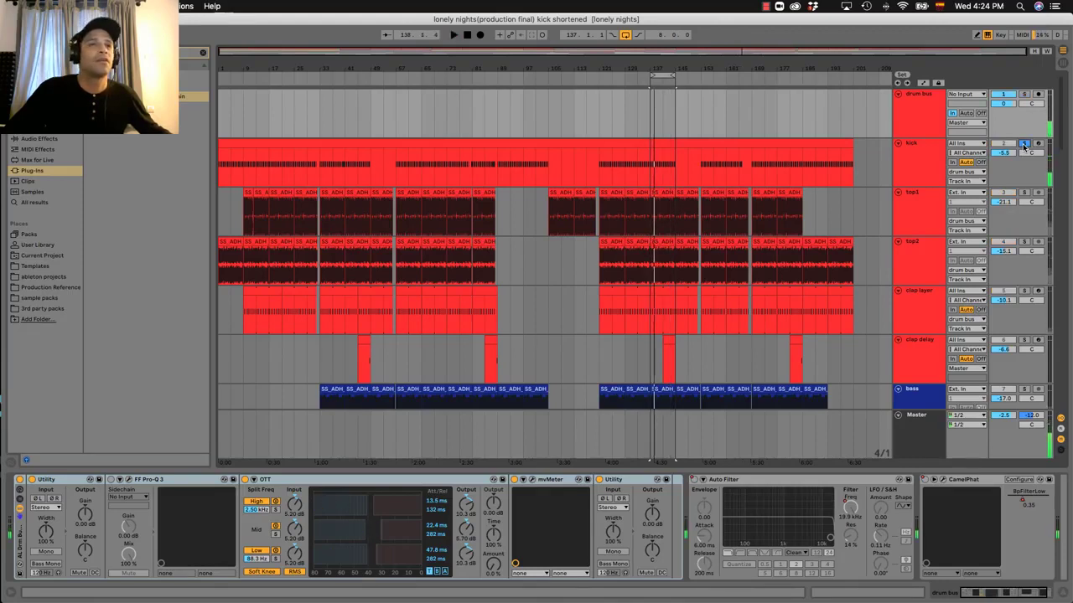
Audition the top1 and top2 tracks in the loop, each soloed alone and both soloed together.
click(1024, 194)
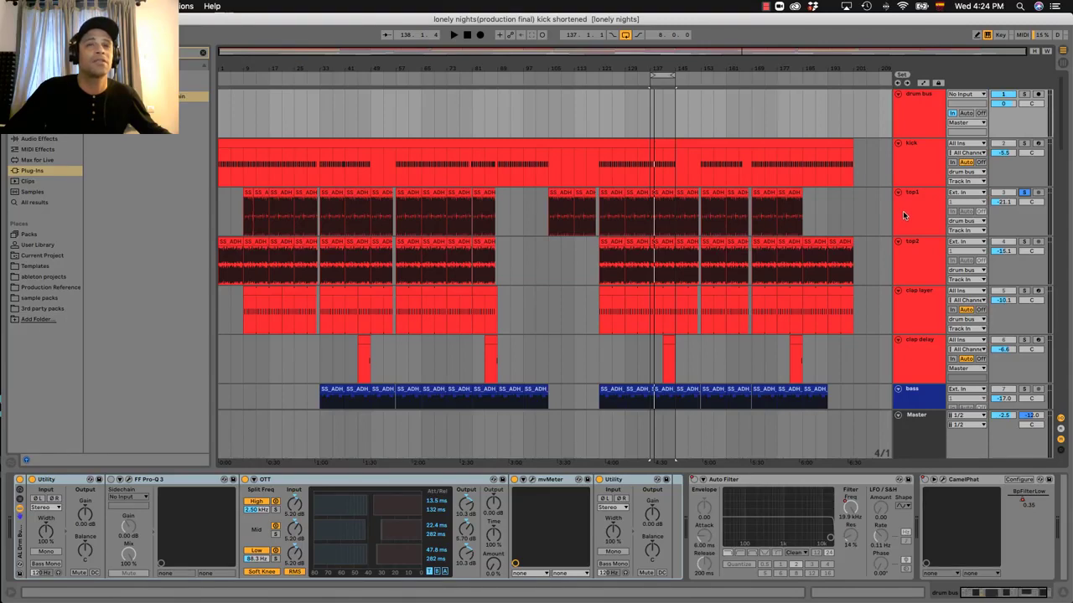
key(space)
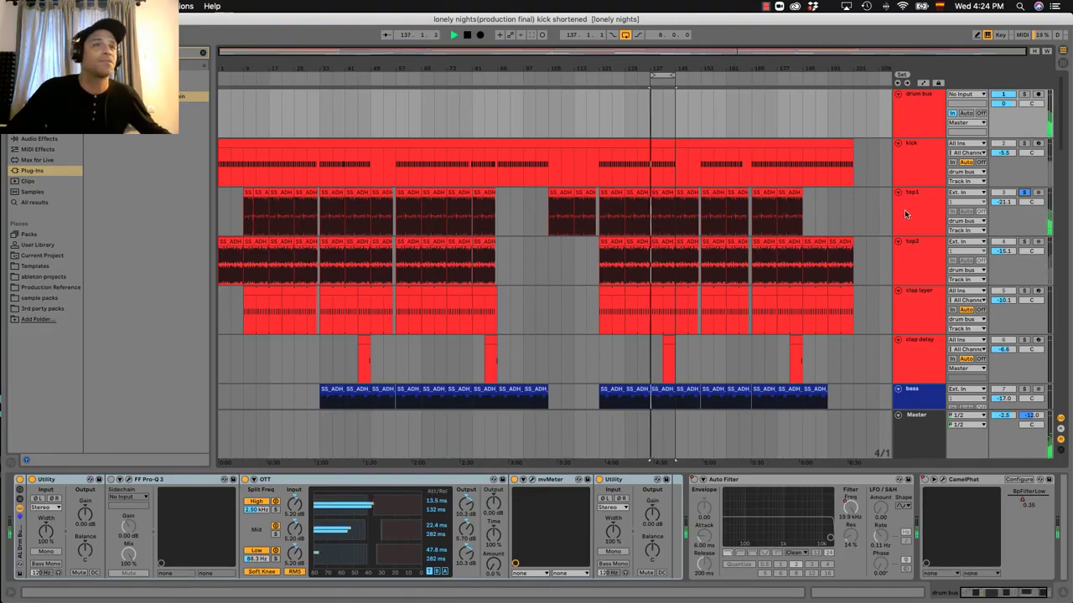
click(1023, 242)
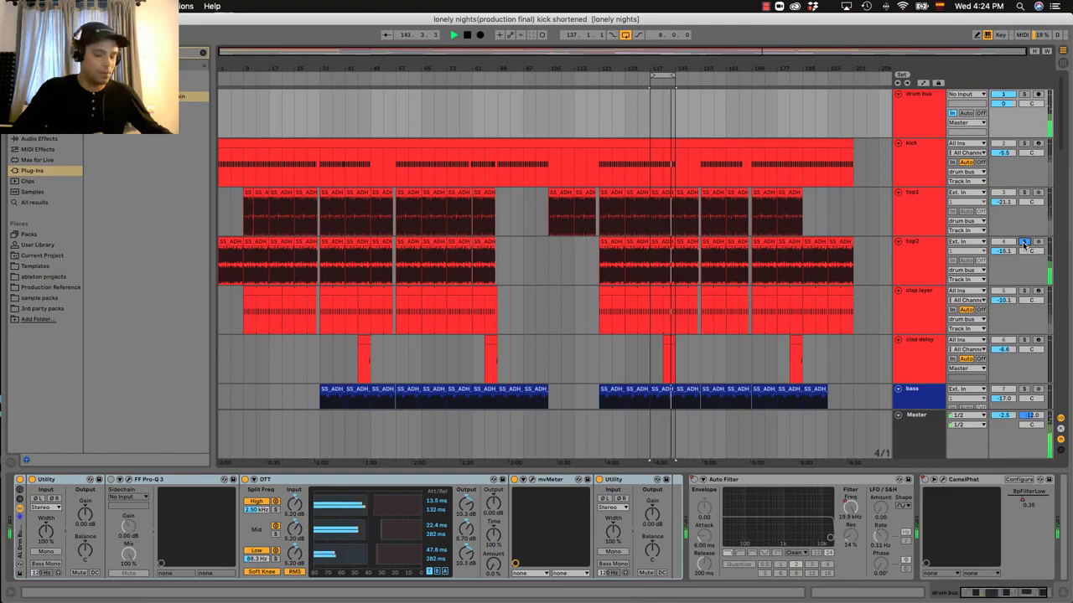
click(1024, 242)
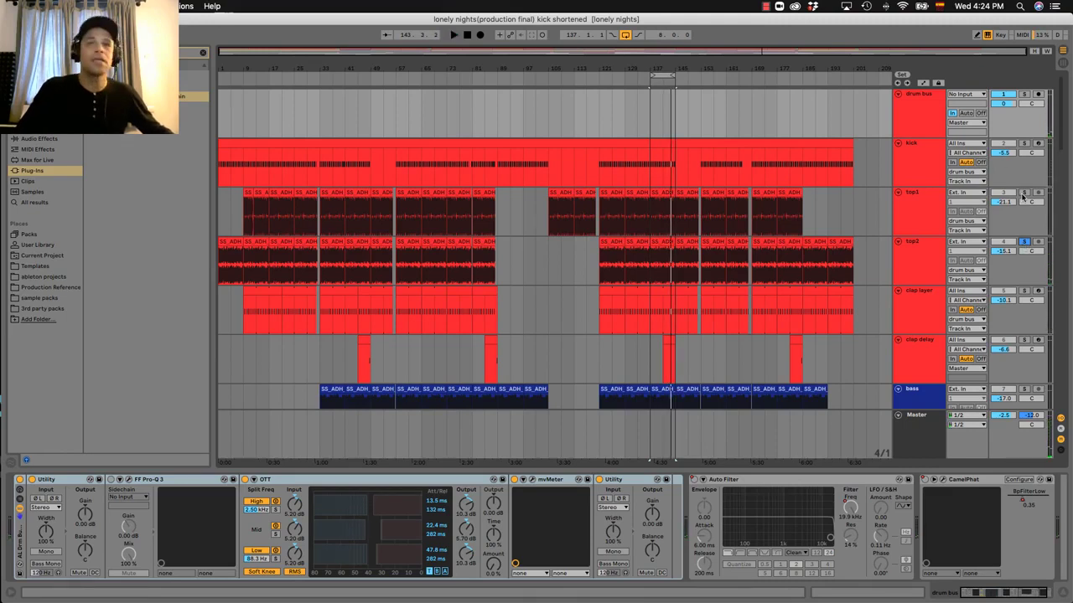
click(1023, 194)
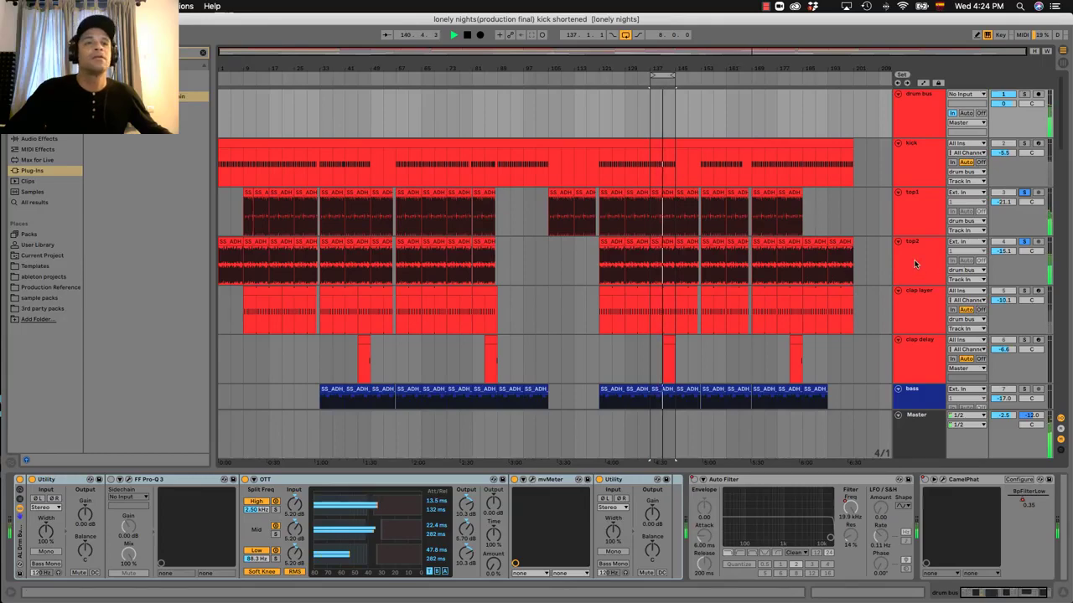
key(space)
Solo the bass track, display its devices and play it in the loop.
scroll(902, 249, down, 3)
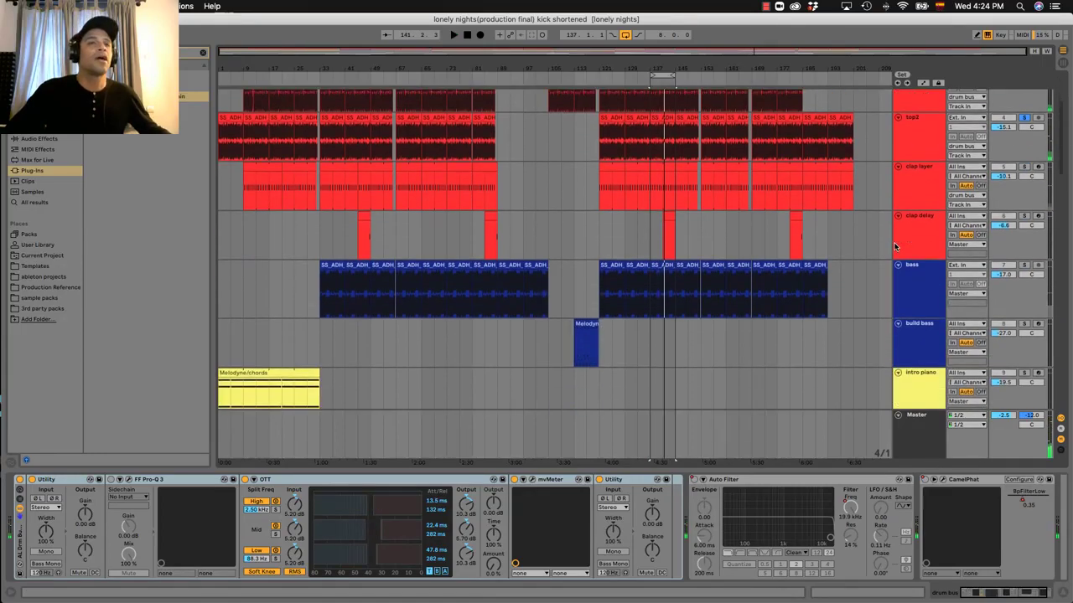
click(1024, 265)
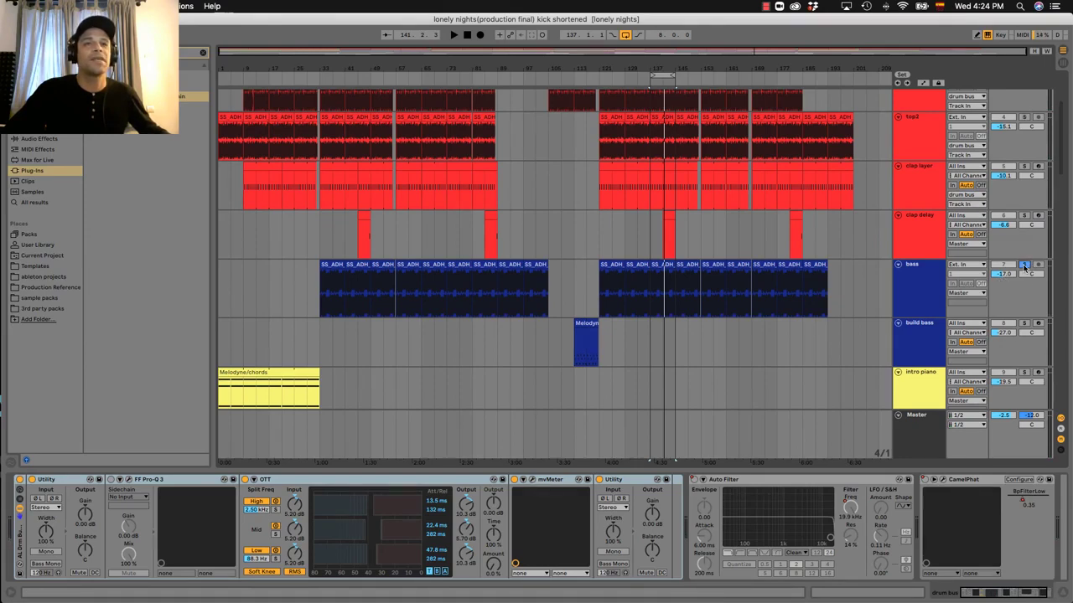
mouse_move(656, 69)
mouse_down()
mouse_move(656, 125)
mouse_move(664, 67)
mouse_up()
scroll(897, 270, down, 5)
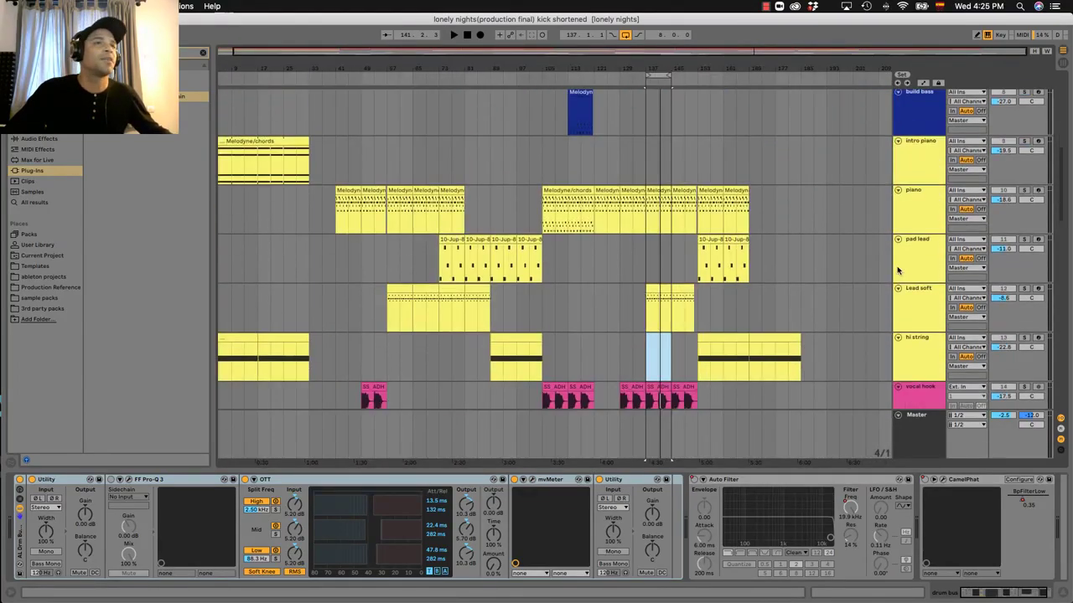
scroll(1012, 166, up, 3)
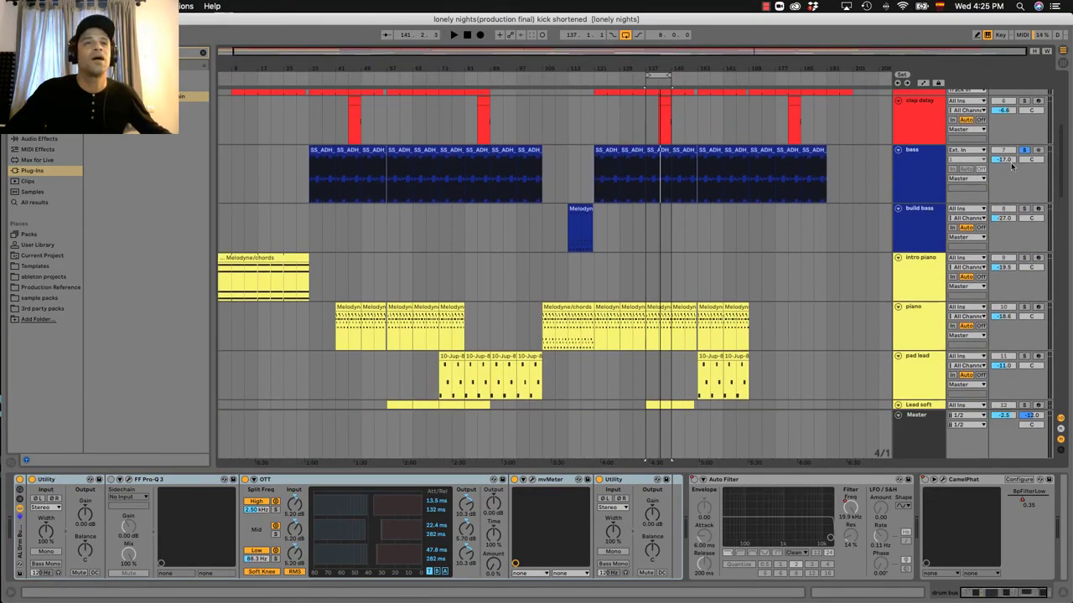
click(928, 170)
key(space)
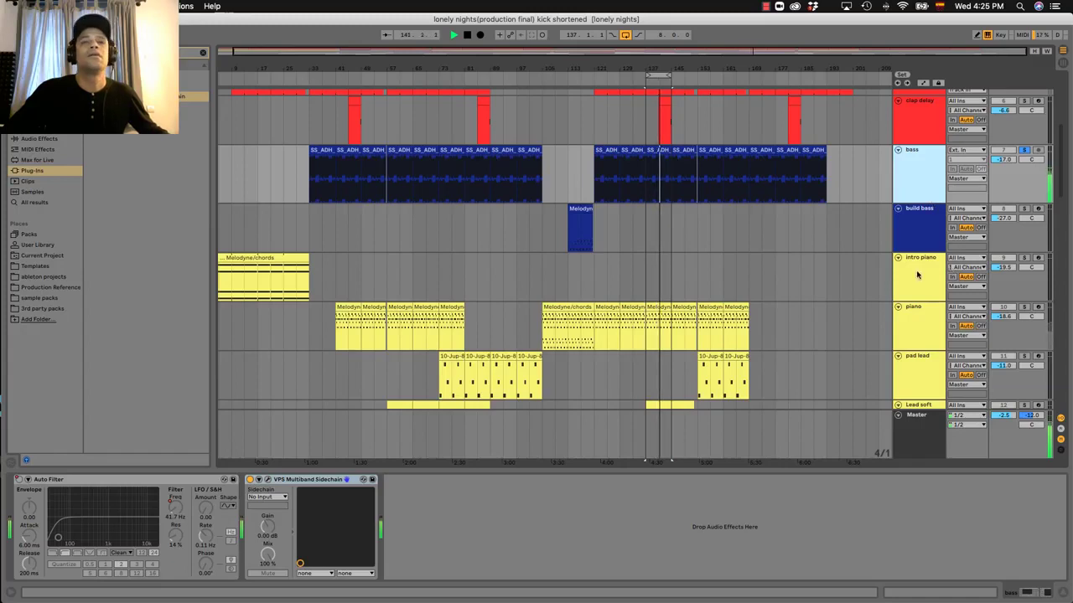
key(space)
Solo the piano track and open its MIDI clip at bar 137 in the note editor.
scroll(896, 296, down, 3)
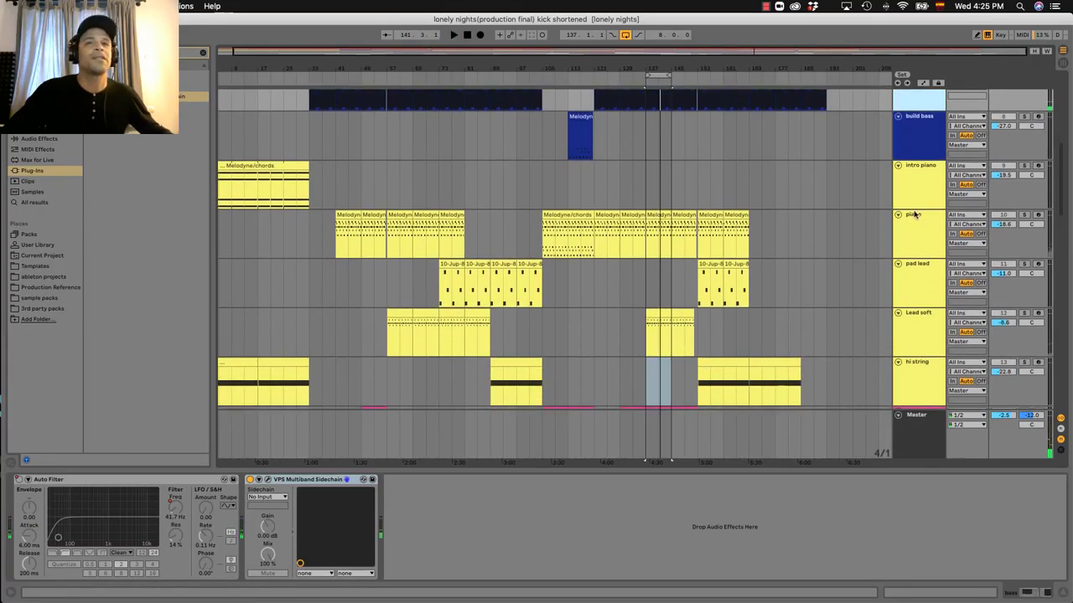
click(909, 241)
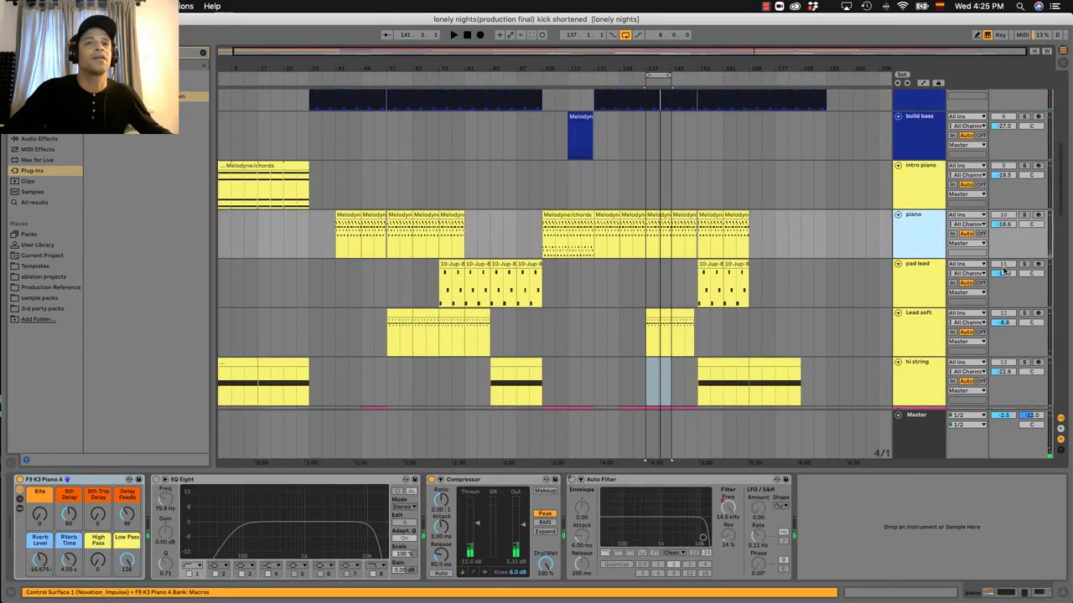
click(1024, 214)
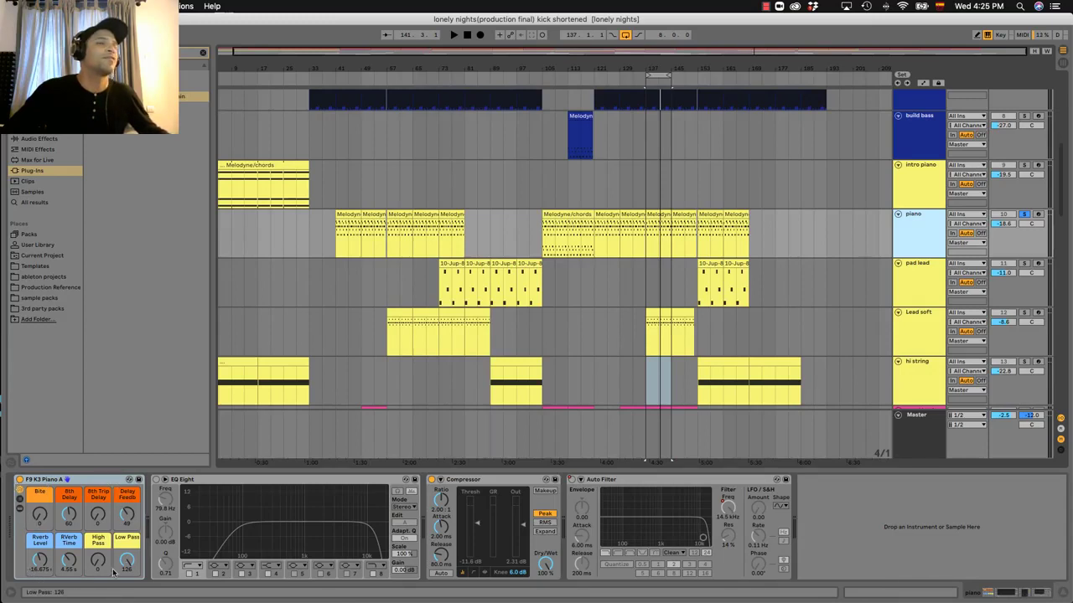
scroll(772, 253, down, 1)
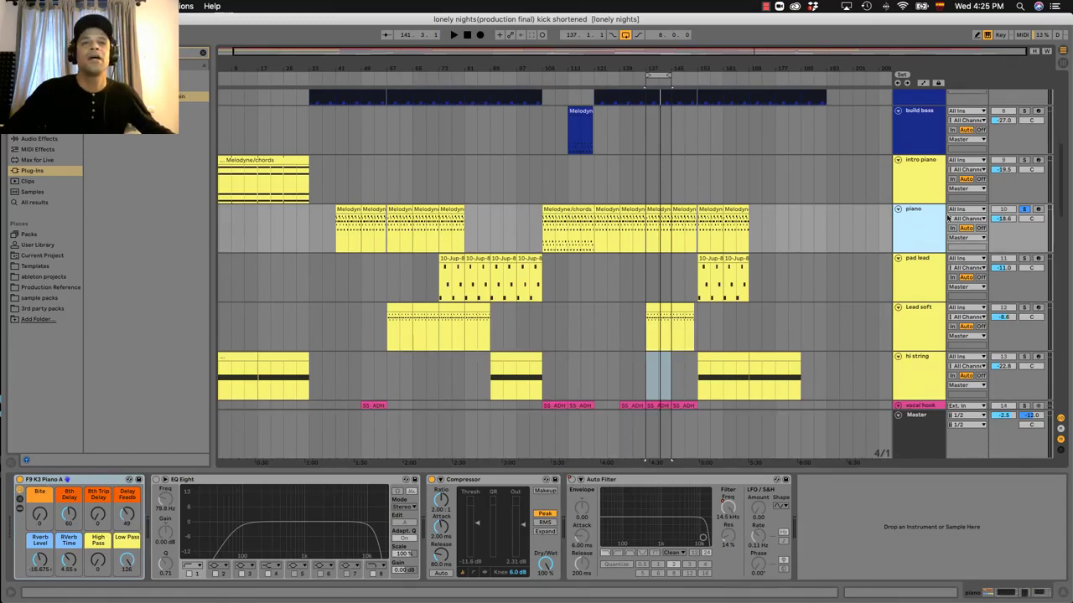
double_click(657, 225)
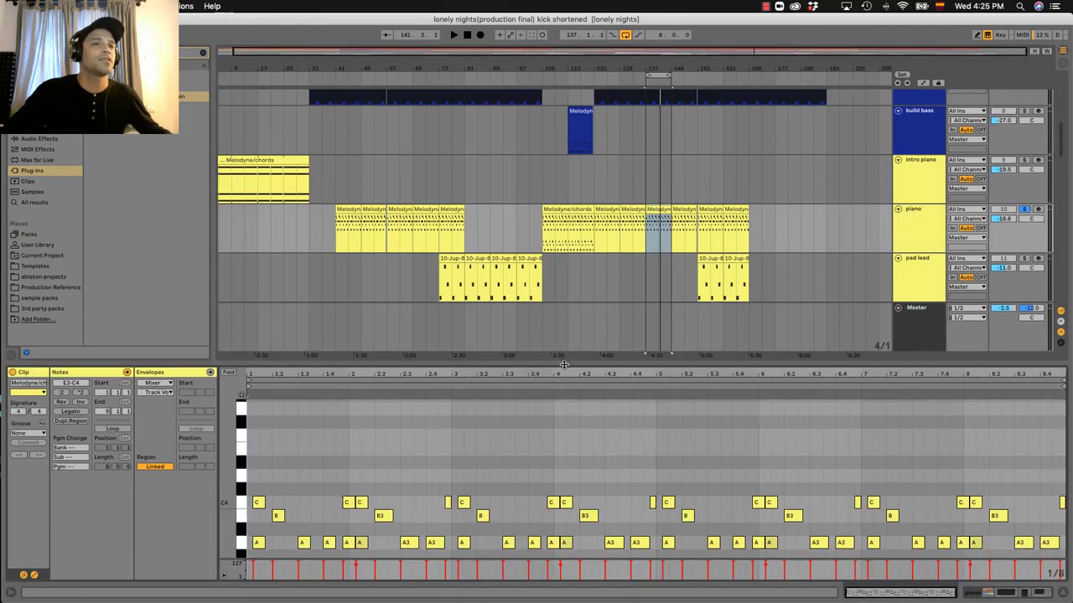
Enlarge the note editor to examine the piano clip's notes, and play the soloed piano track in the loop.
drag(564, 365, 561, 203)
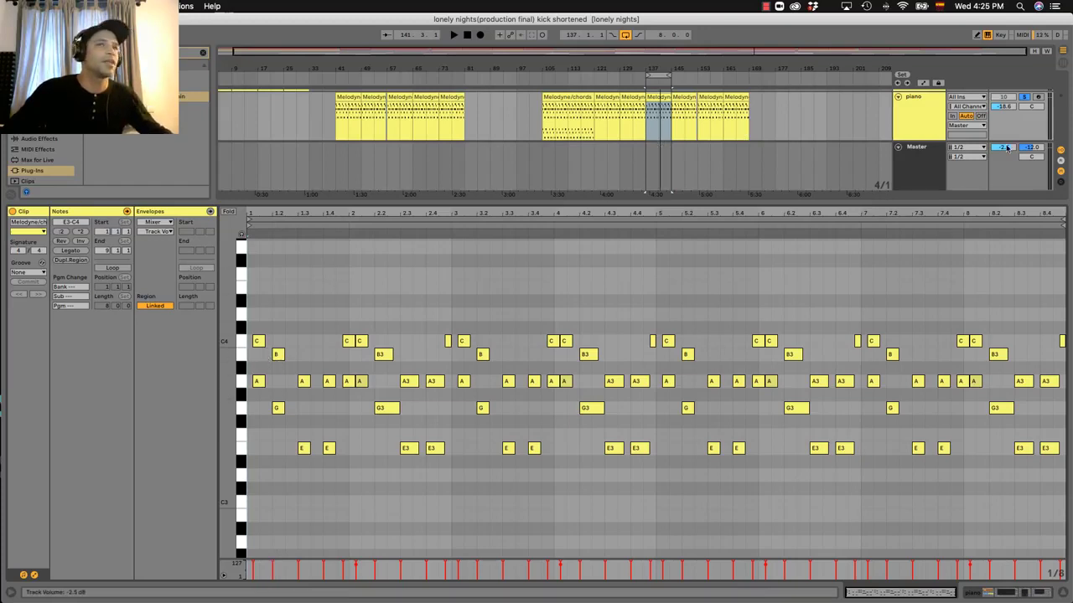
click(909, 118)
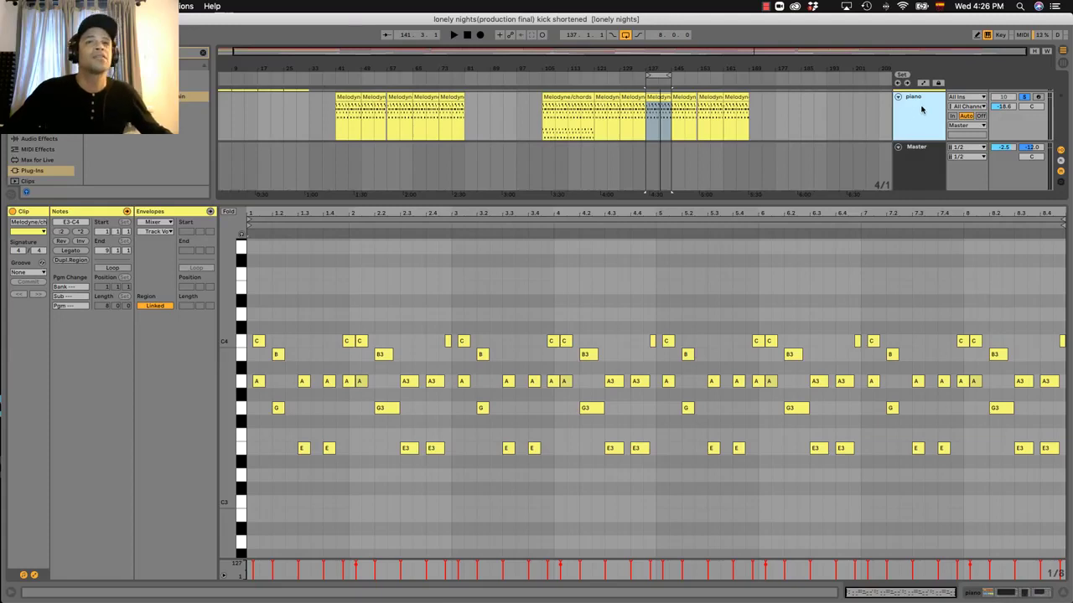
drag(929, 262, 929, 329)
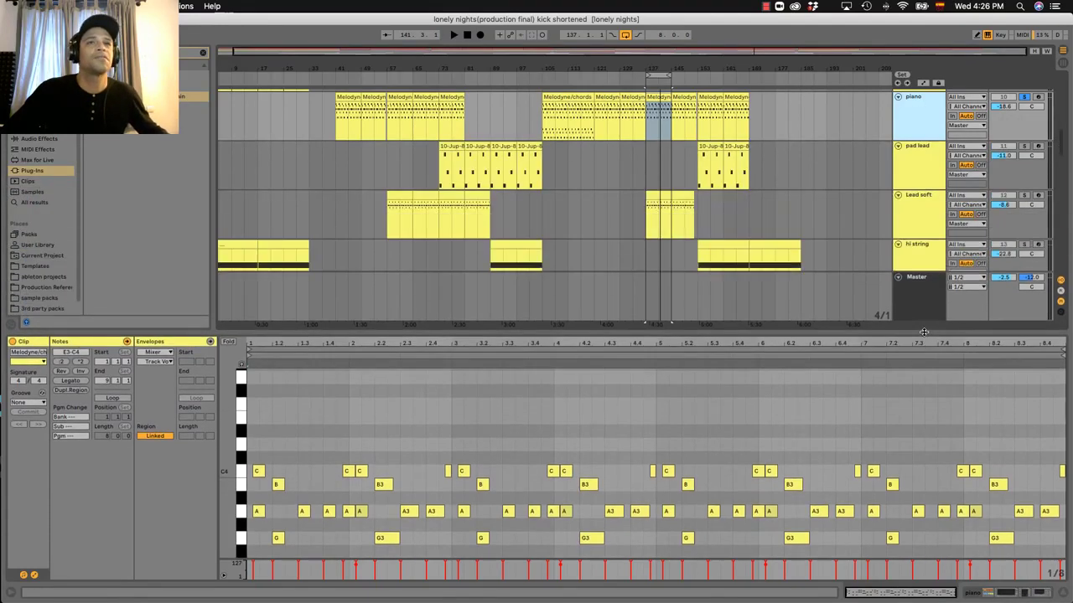
key(space)
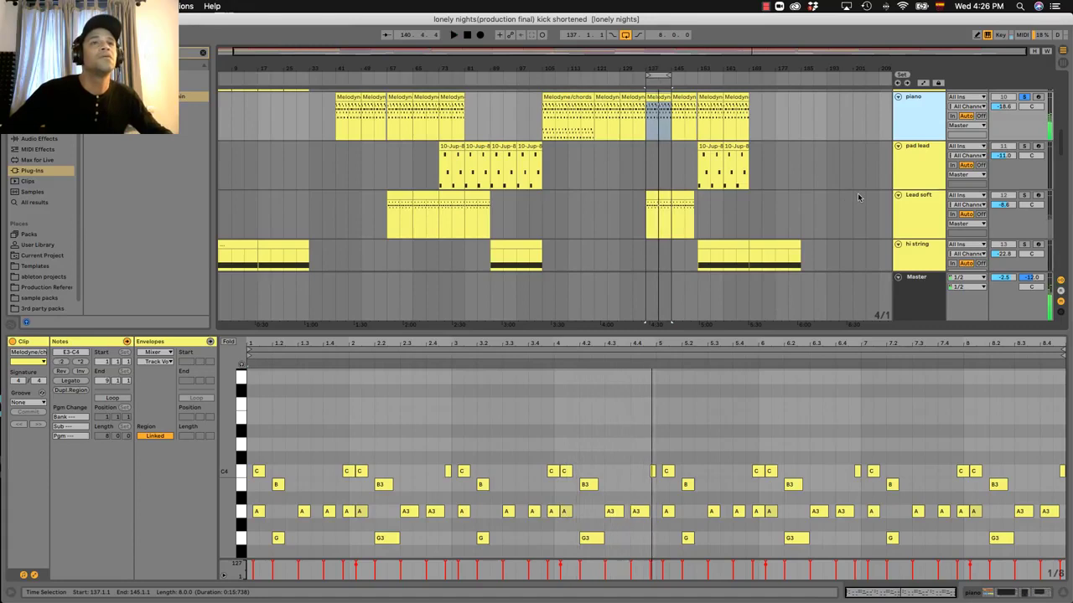
key(space)
Solo the Lead soft track, display its devices and open its Jup-8 V3 instrument window, placed clear of the track's clips.
click(912, 167)
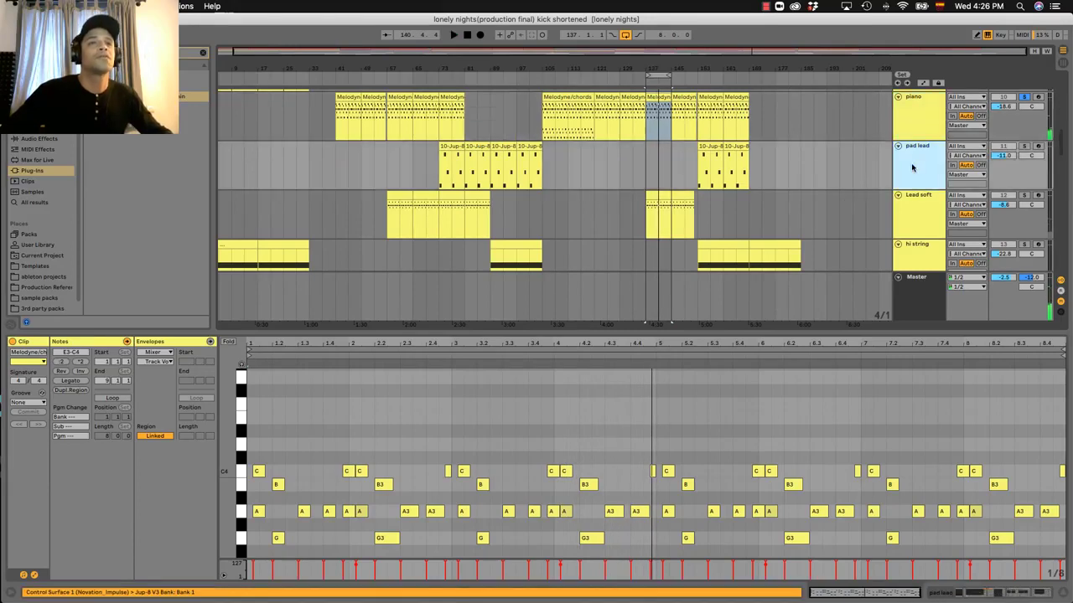
click(917, 221)
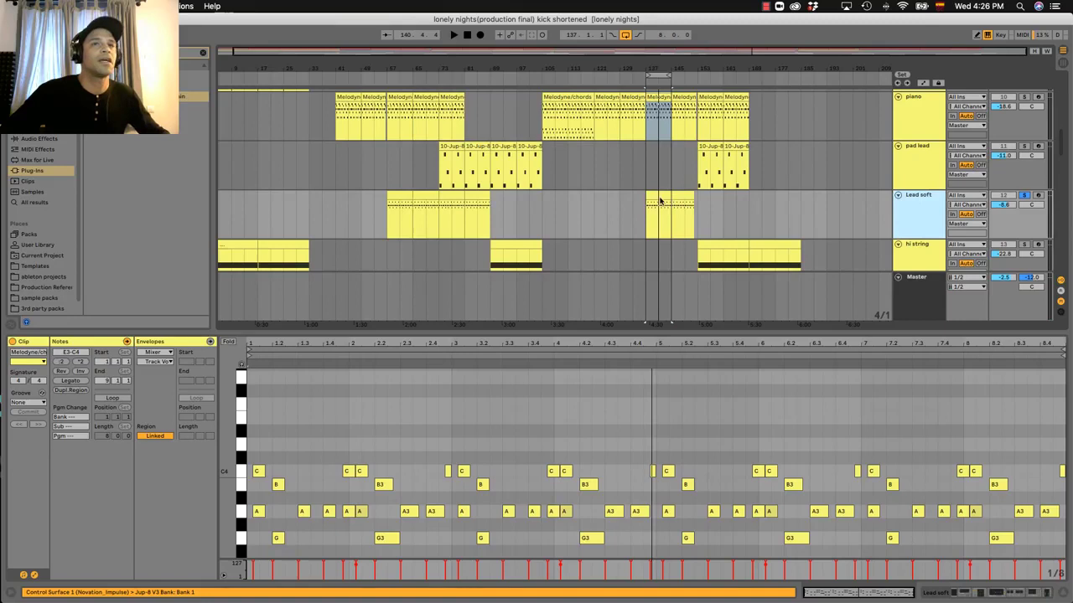
double_click(909, 205)
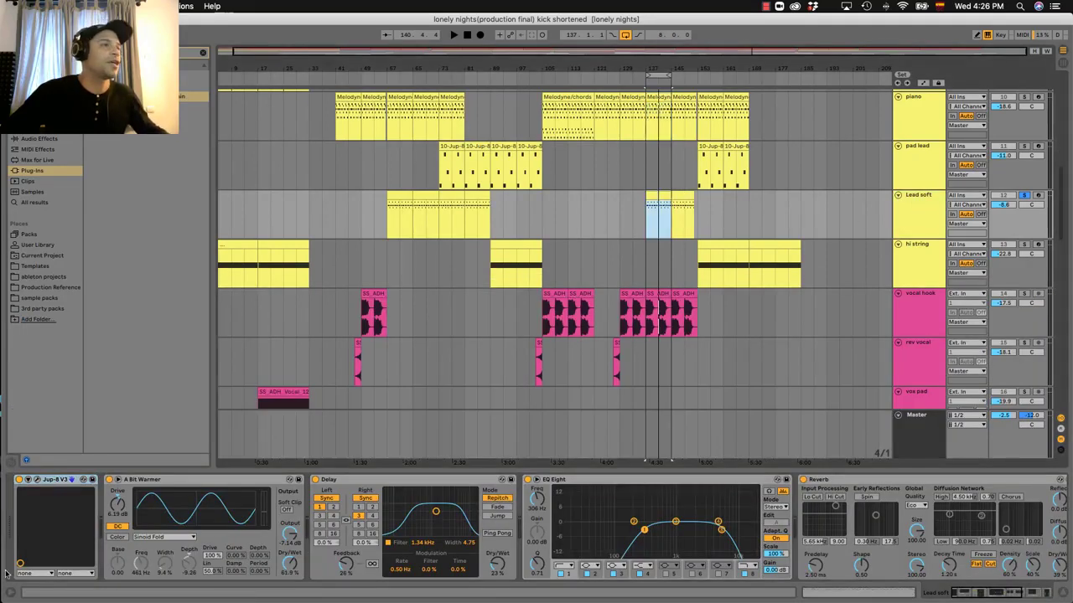
click(36, 480)
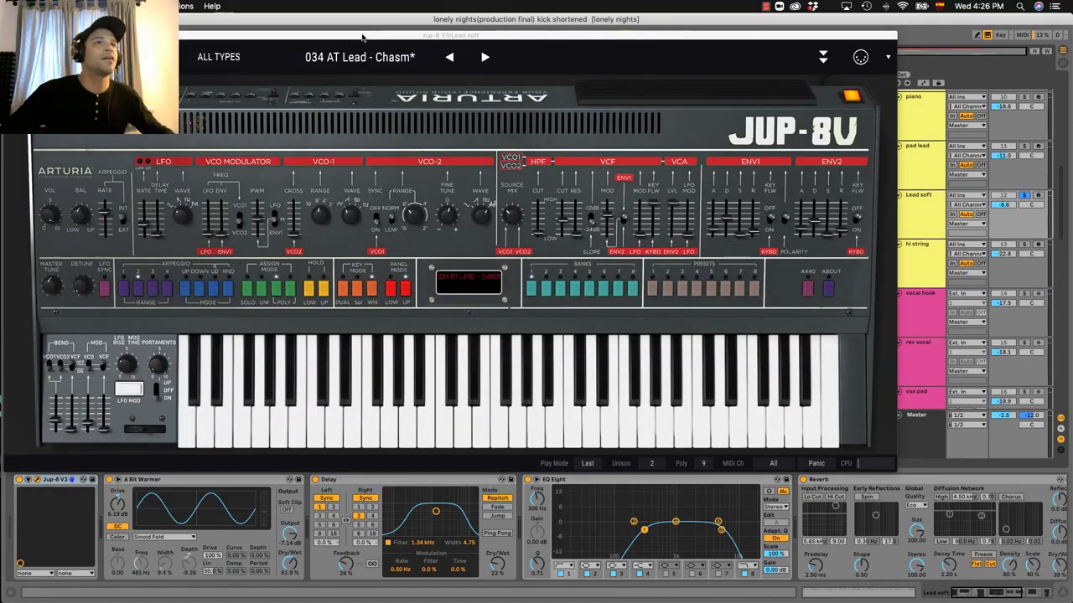
drag(362, 37, 467, 42)
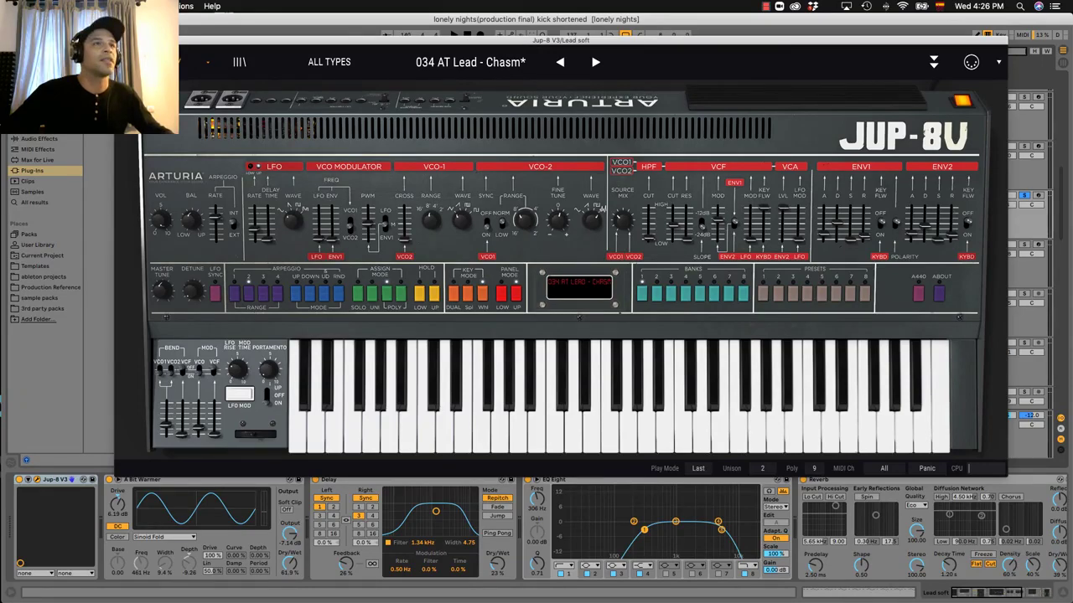
drag(429, 38, 421, 279)
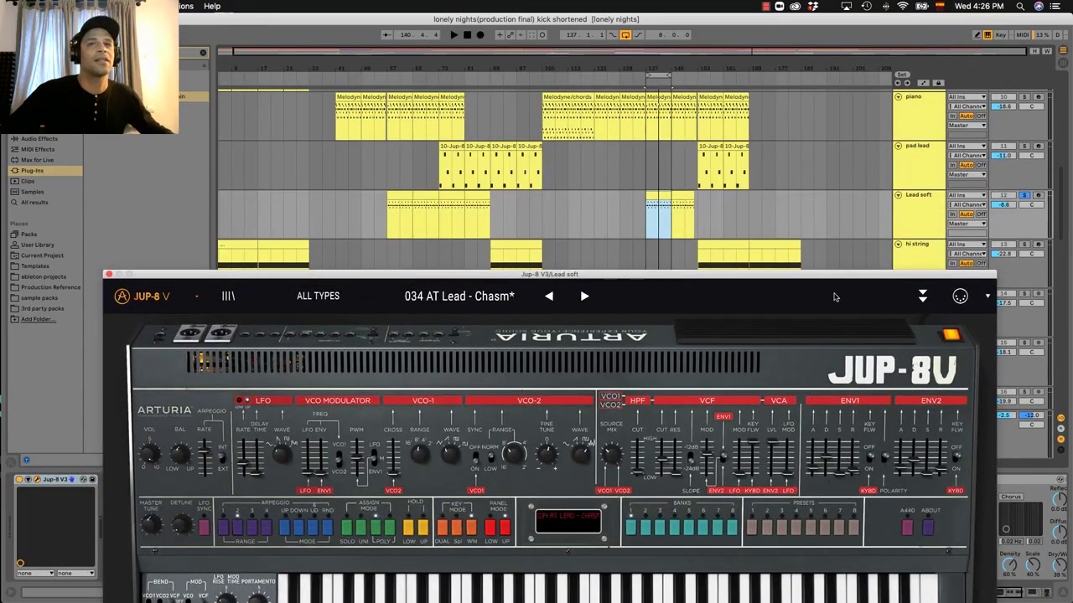
Audition the soloed Lead soft track, move the 8-bar loop to bar 145 to play its second clip, and hide the Jup-8 window.
key(space)
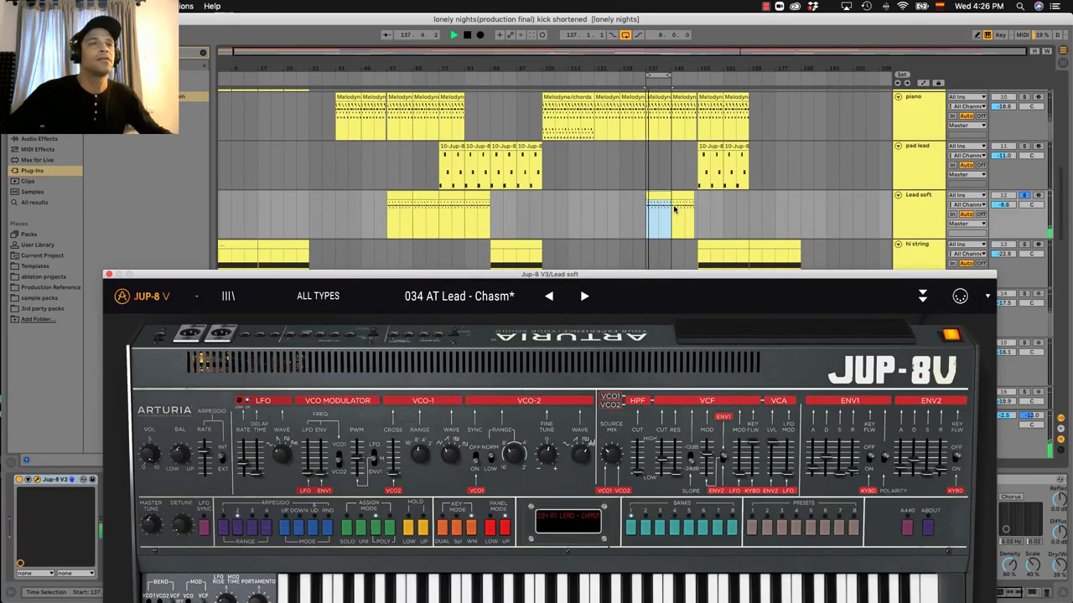
click(658, 80)
key(space)
drag(658, 79, 693, 83)
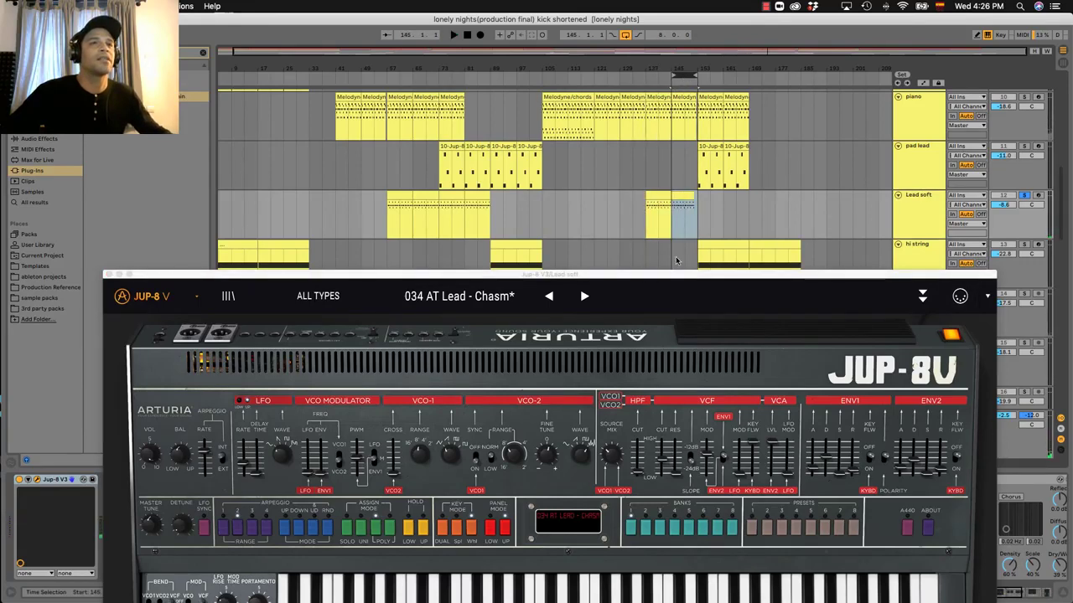
key(space)
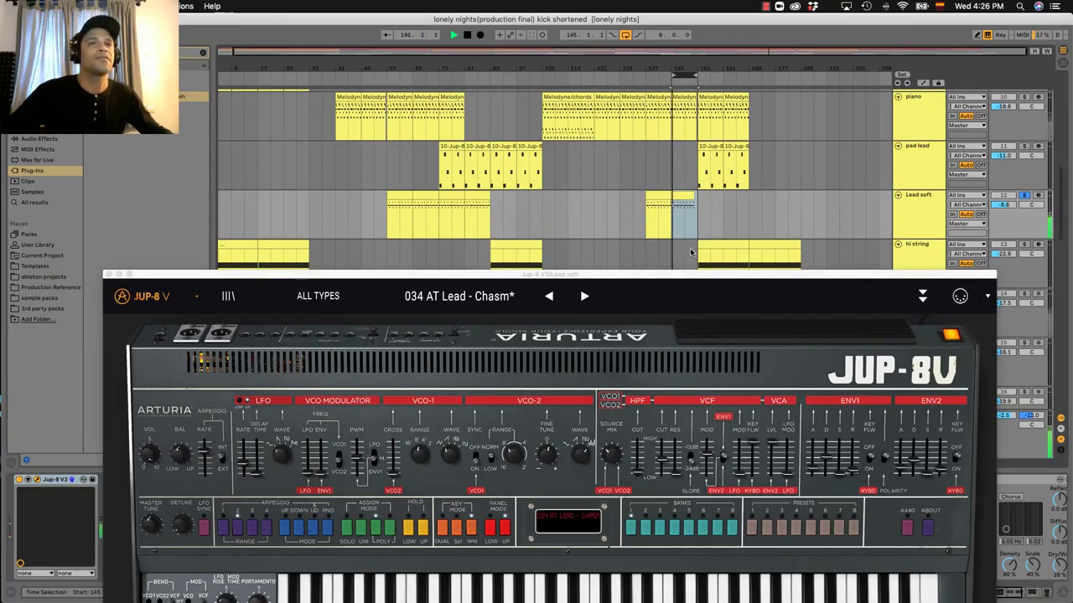
scroll(691, 252, up, 1)
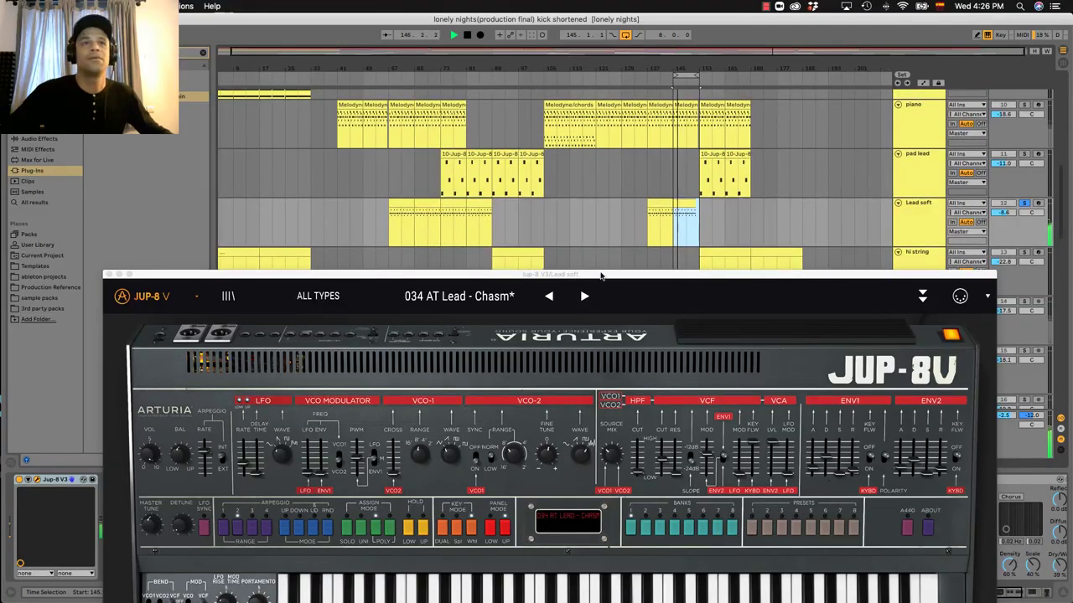
drag(582, 290, 646, 34)
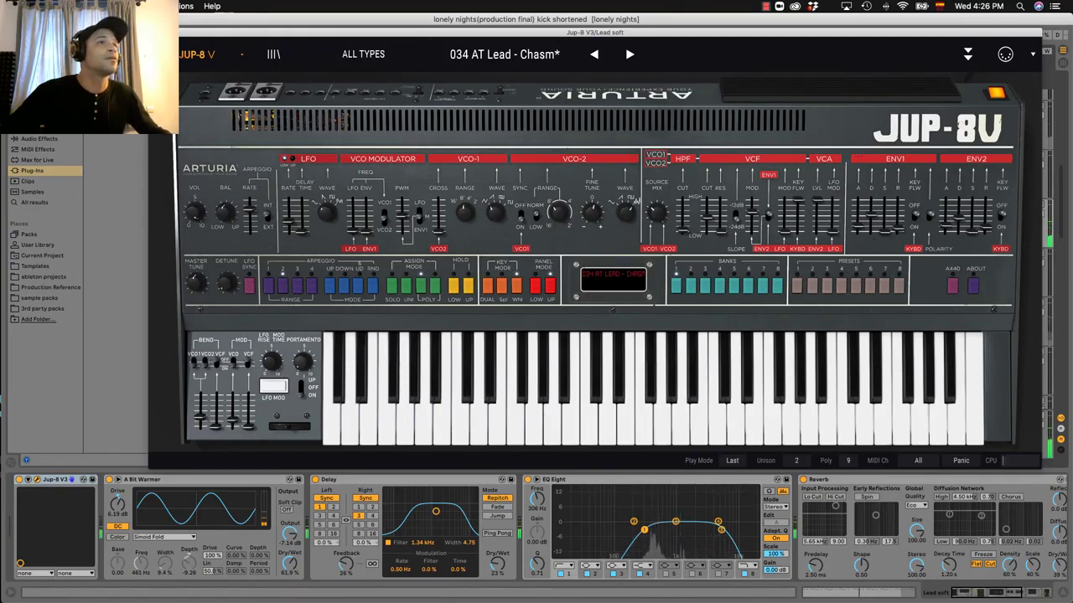
key(super+alt+p)
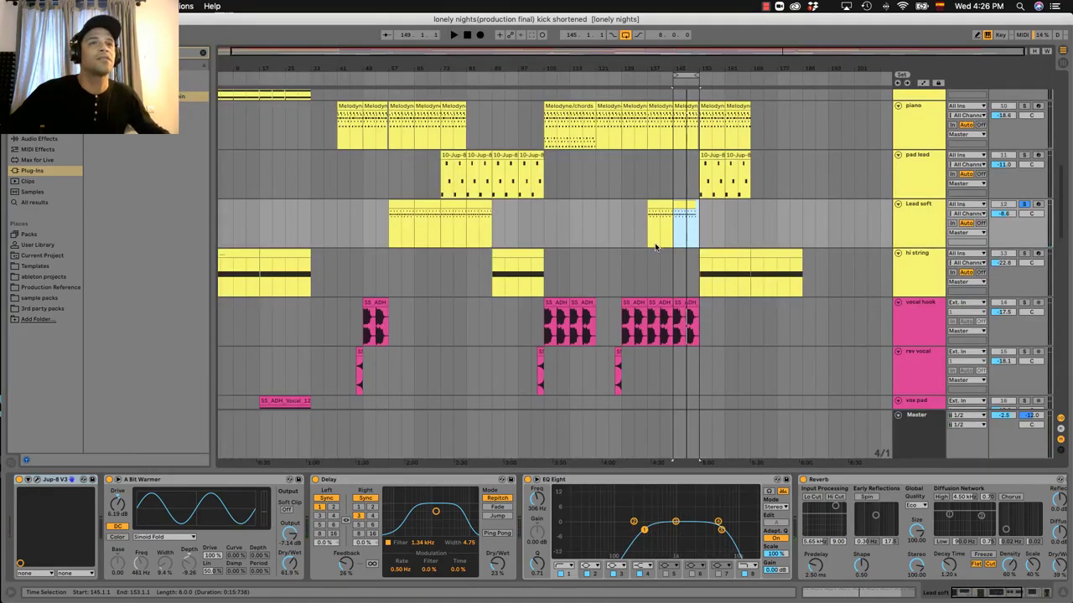
Solo the pad lead track, open its MIDI clip at bar 161 in the note editor and play it in the 8-bar loop there.
key(Up)
key(Up)
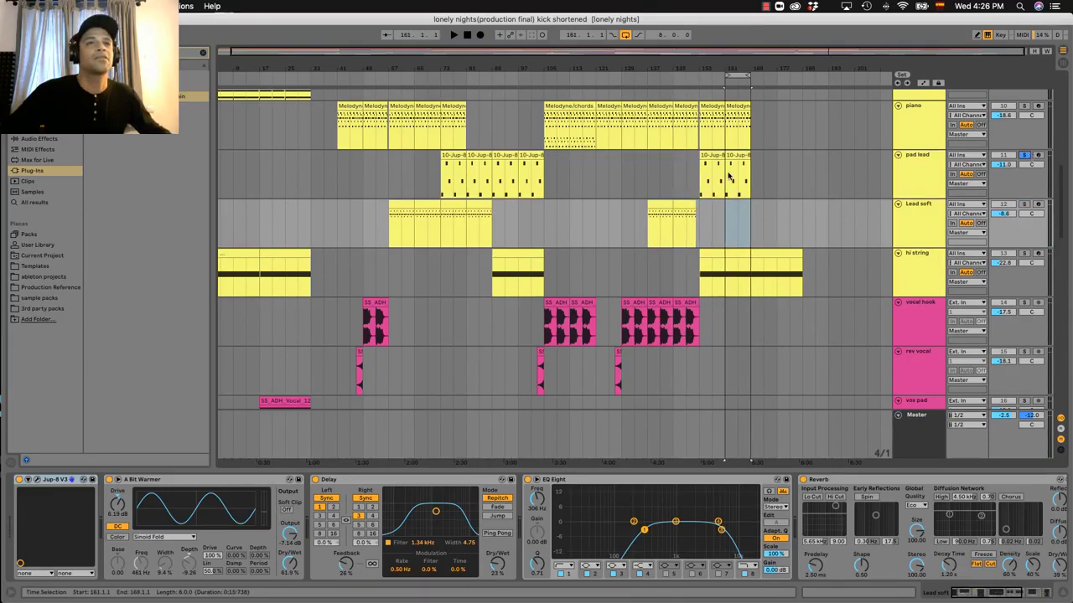
click(38, 480)
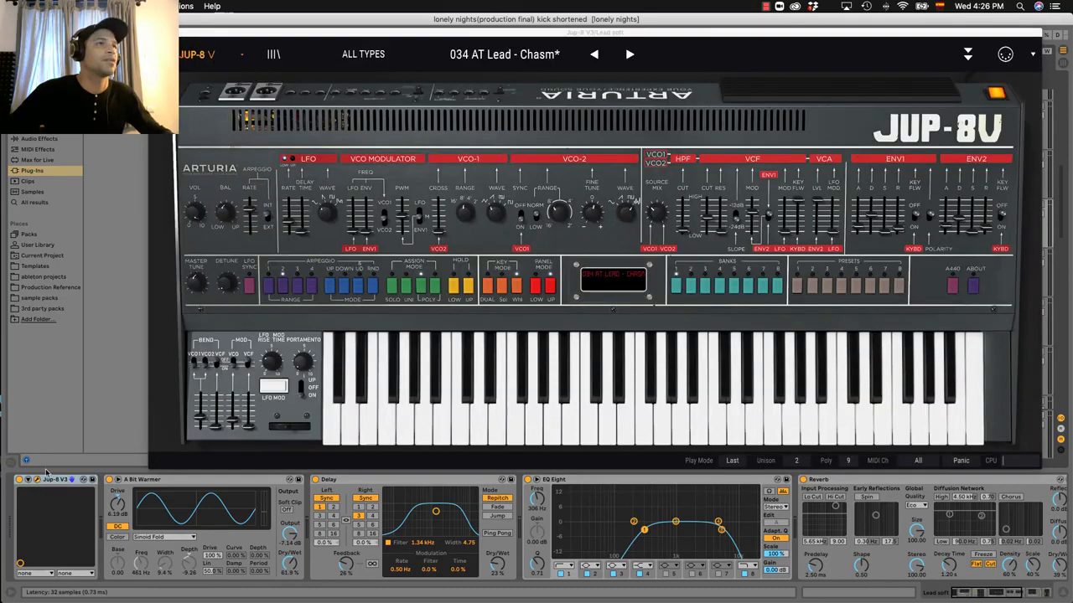
click(181, 33)
click(734, 161)
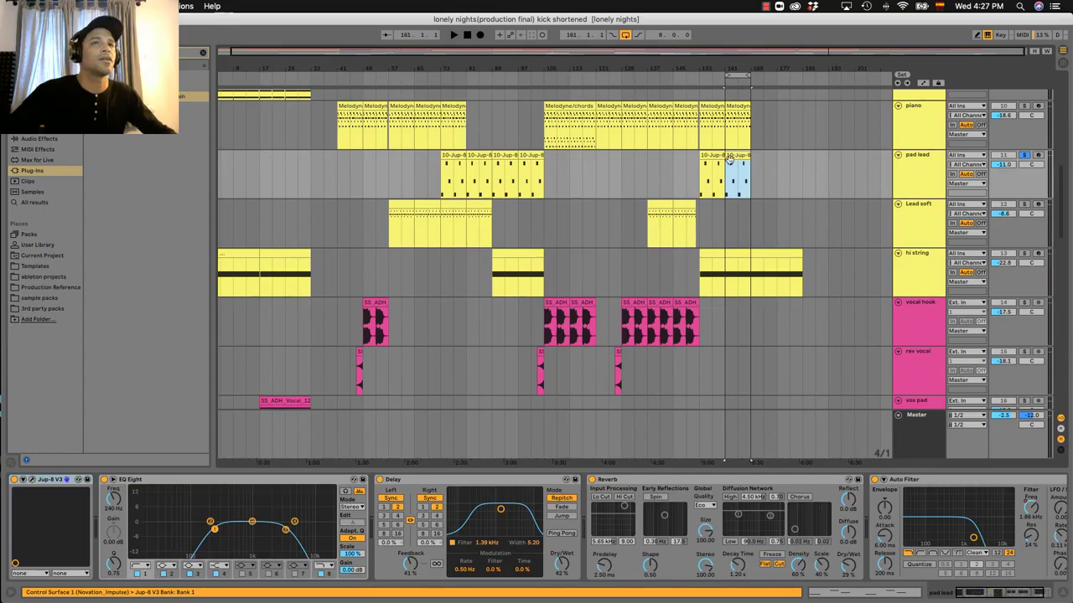
double_click(738, 155)
key(space)
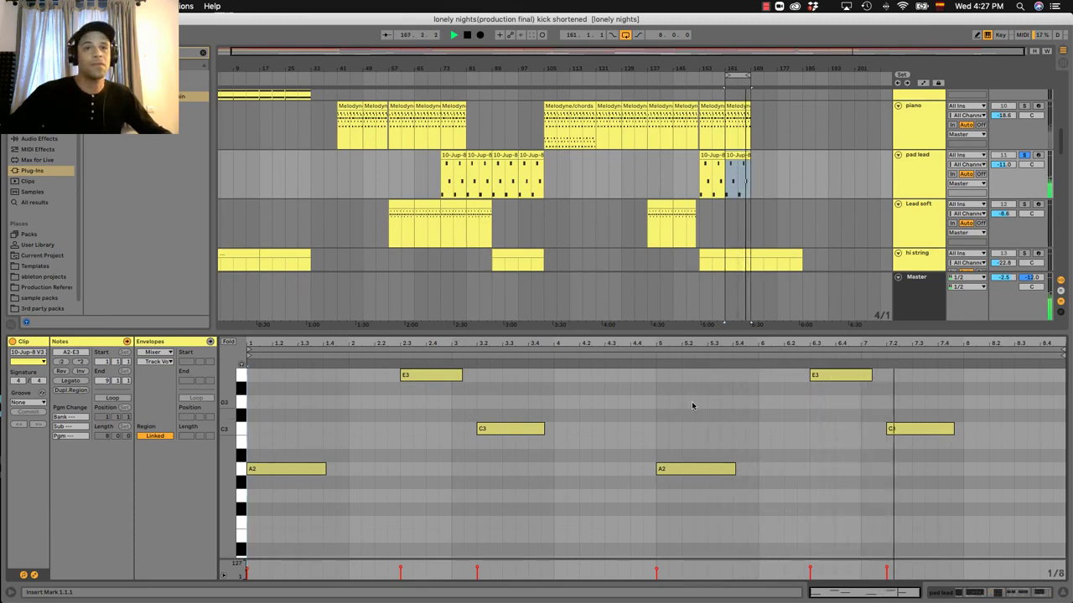
key(space)
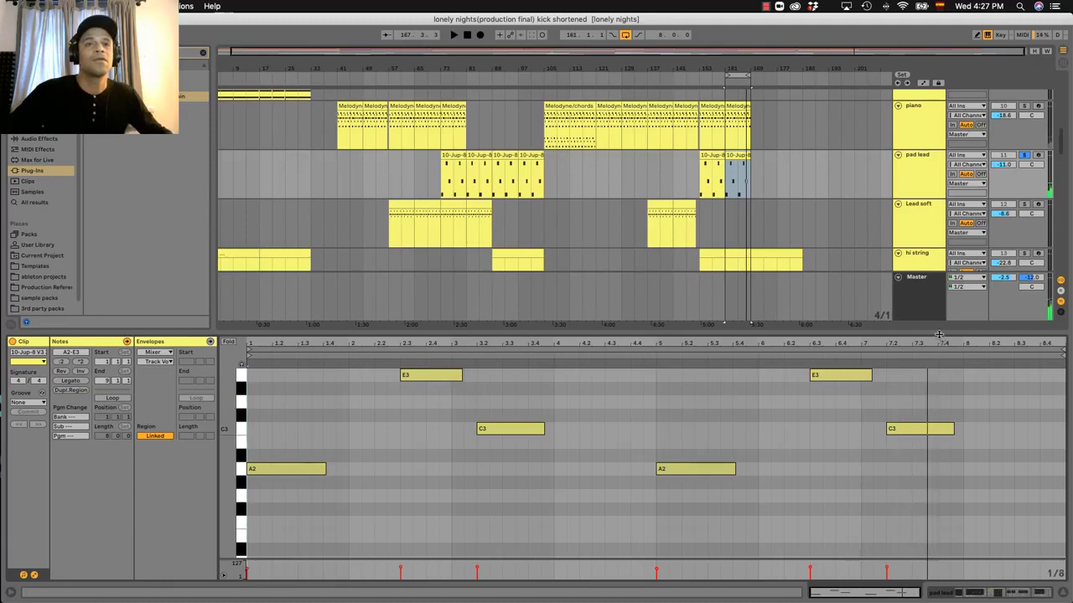
key(super+alt+l)
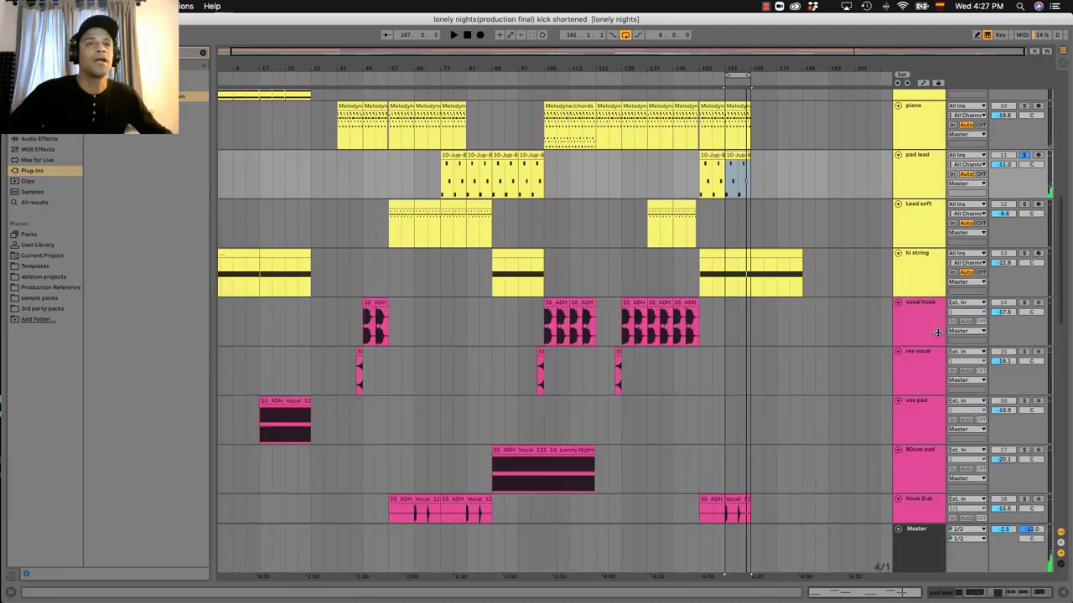
Open the Lead soft clip at bar 145 in the note editor, solo its track and play a short part.
double_click(682, 210)
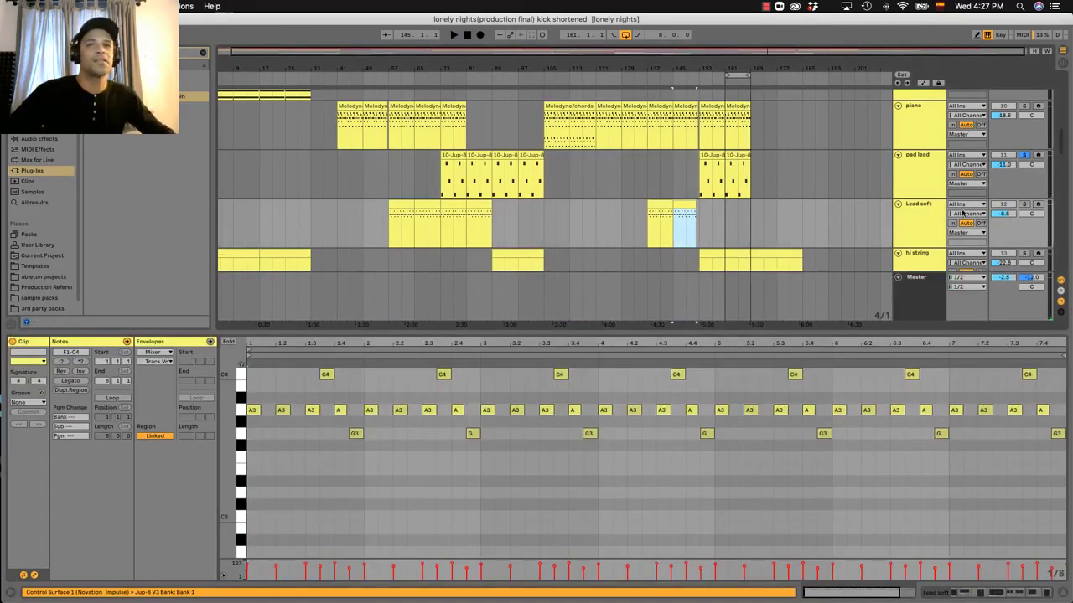
click(1024, 205)
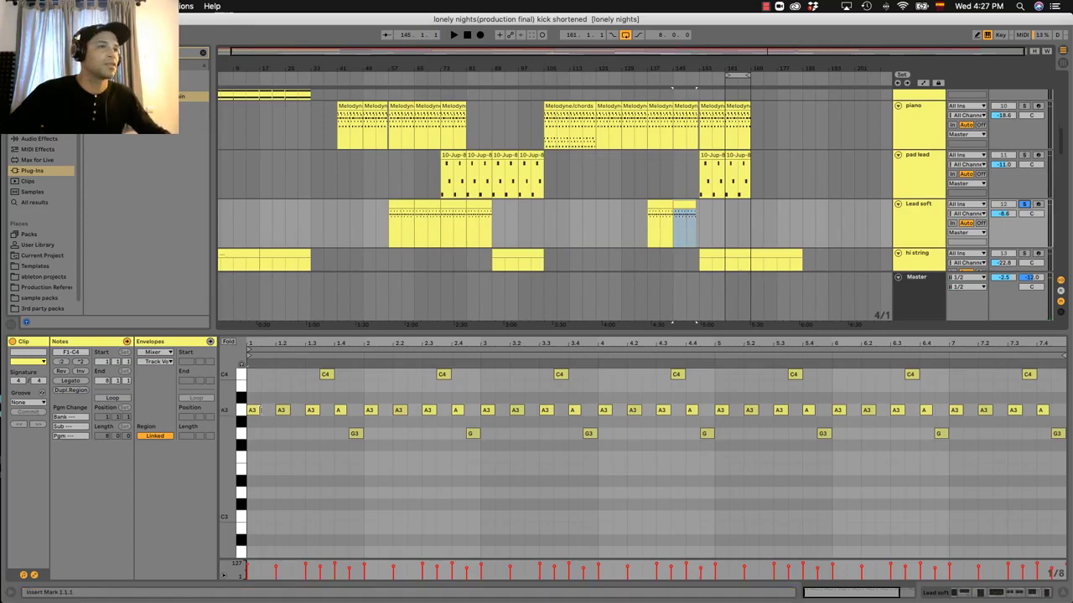
key(space)
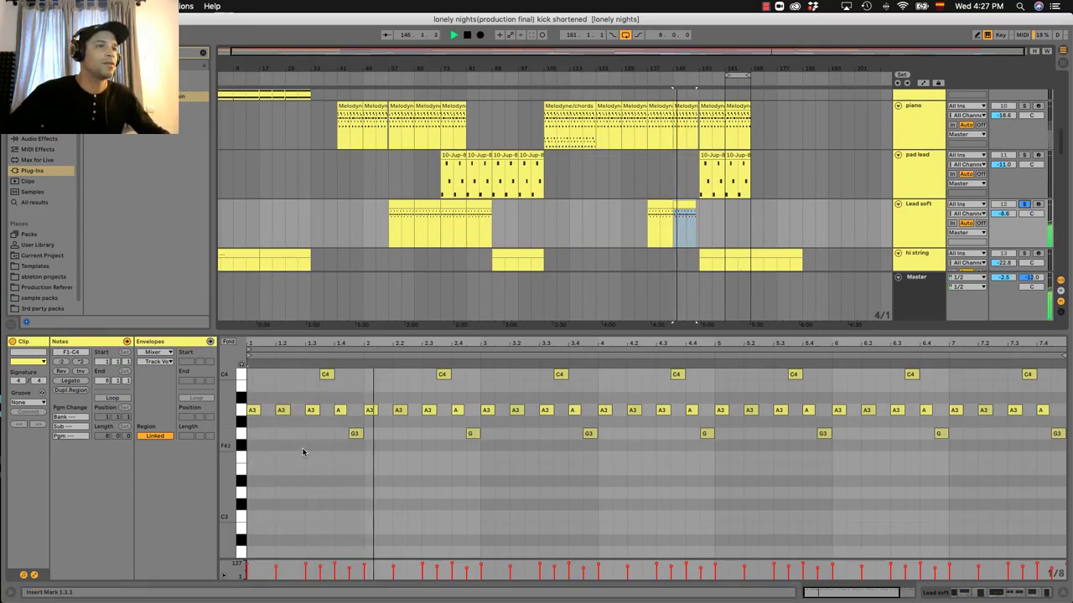
key(space)
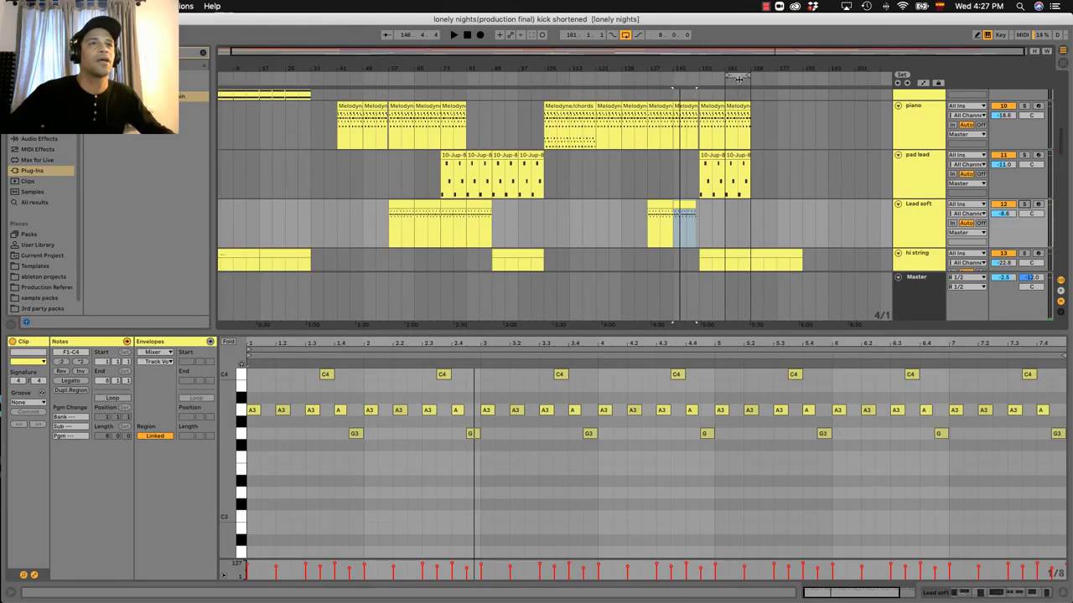
Move the loop to bar 145, extend it to 16 bars and play the unsoloed arrangement from its start.
drag(738, 79, 700, 76)
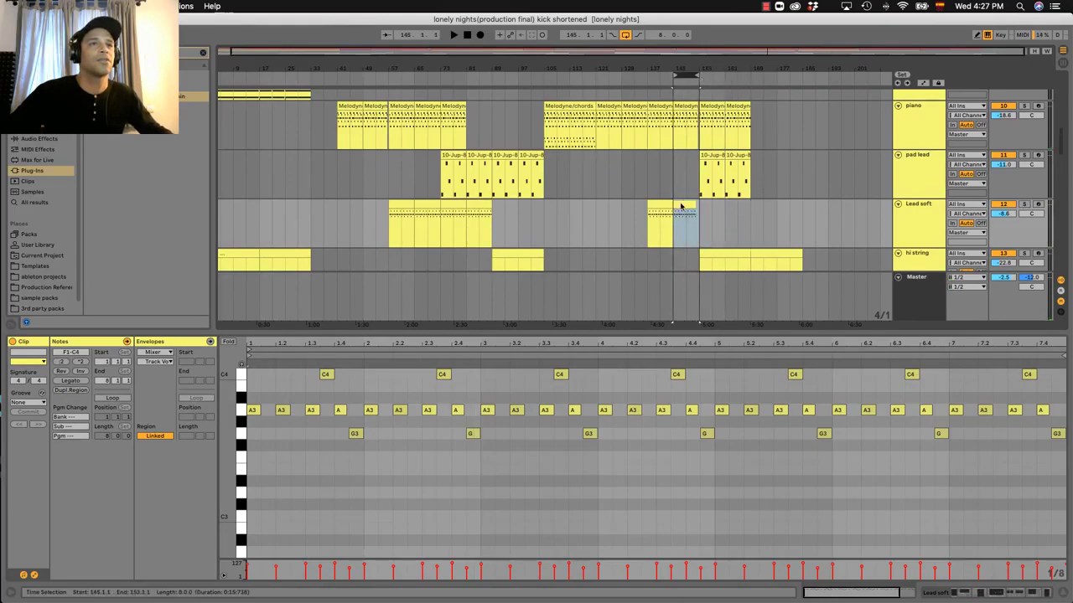
drag(698, 77, 718, 84)
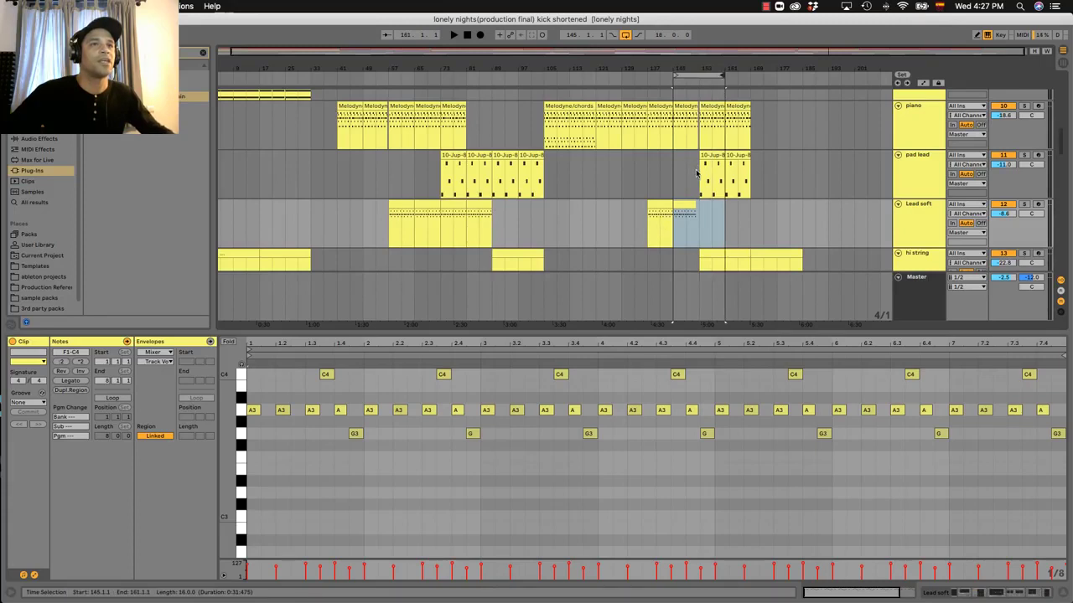
click(674, 185)
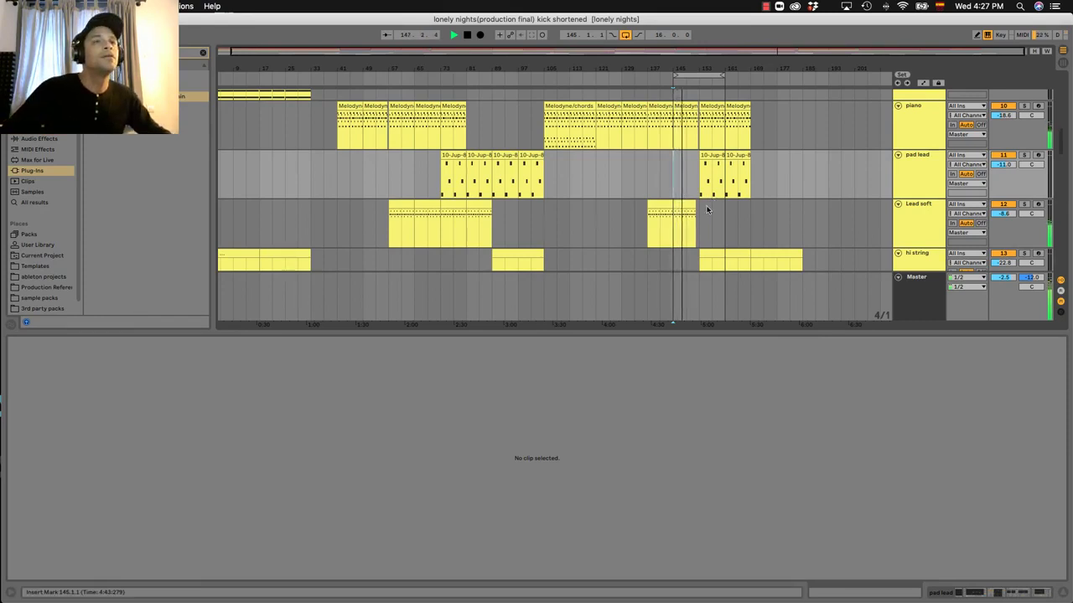
Look through the piano, pad lead, Lead soft, hi string and vocal tracks around the 16-bar loop from bar 145.
scroll(708, 205, down, 5)
scroll(705, 221, up, 2)
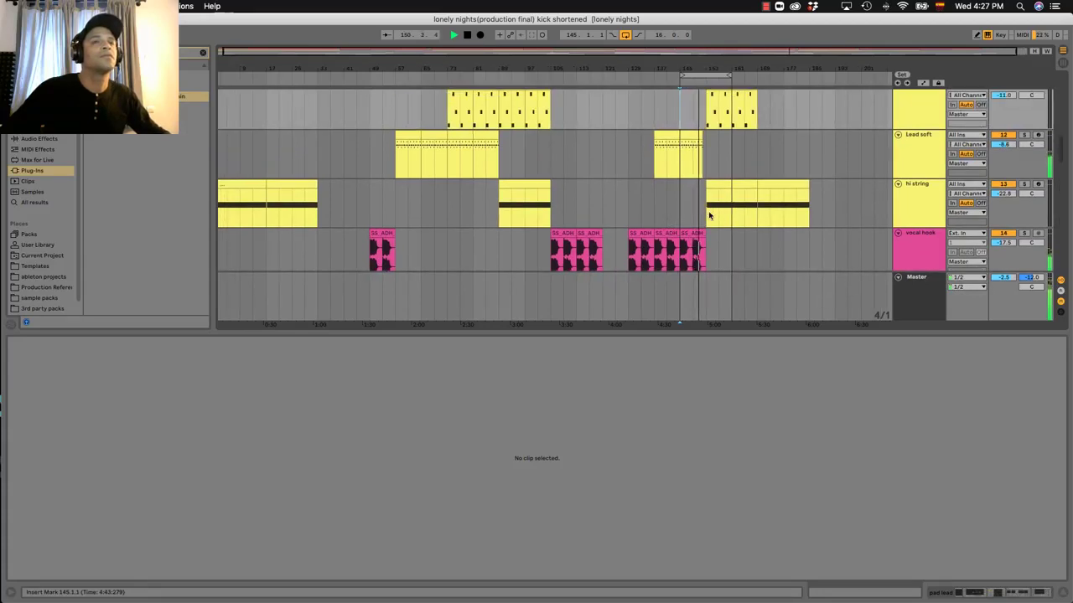
scroll(721, 222, down, 2)
scroll(722, 218, down, 2)
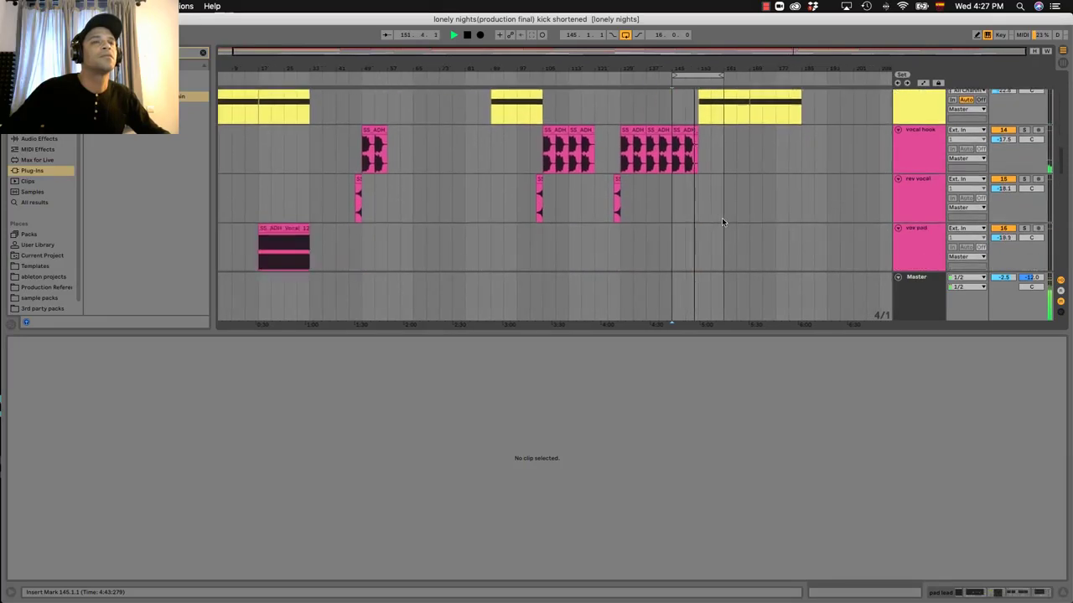
scroll(721, 218, up, 4)
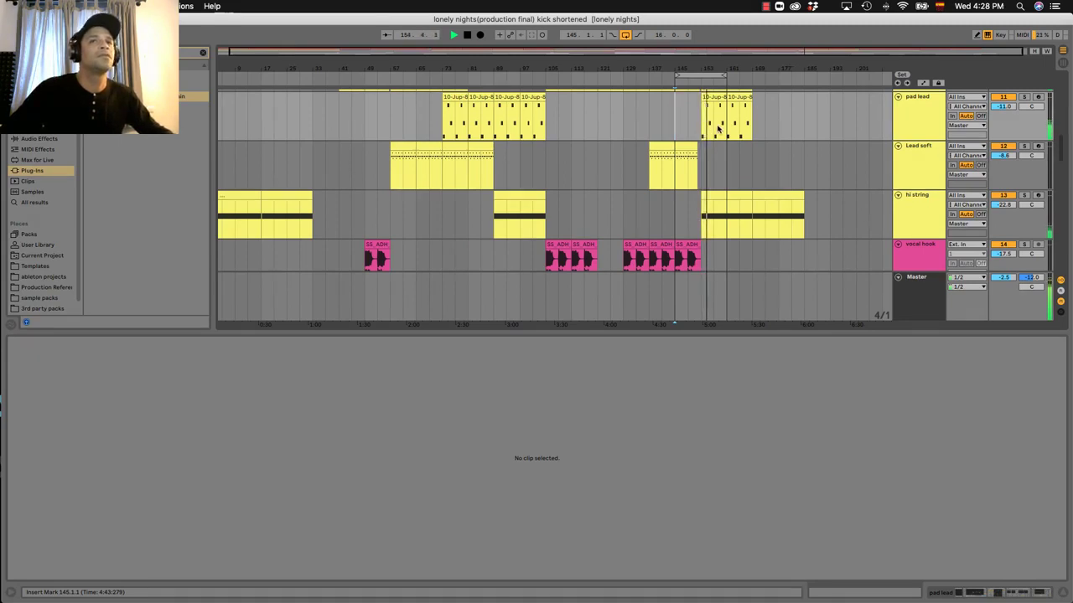
scroll(717, 132, up, 2)
scroll(717, 134, left, 1)
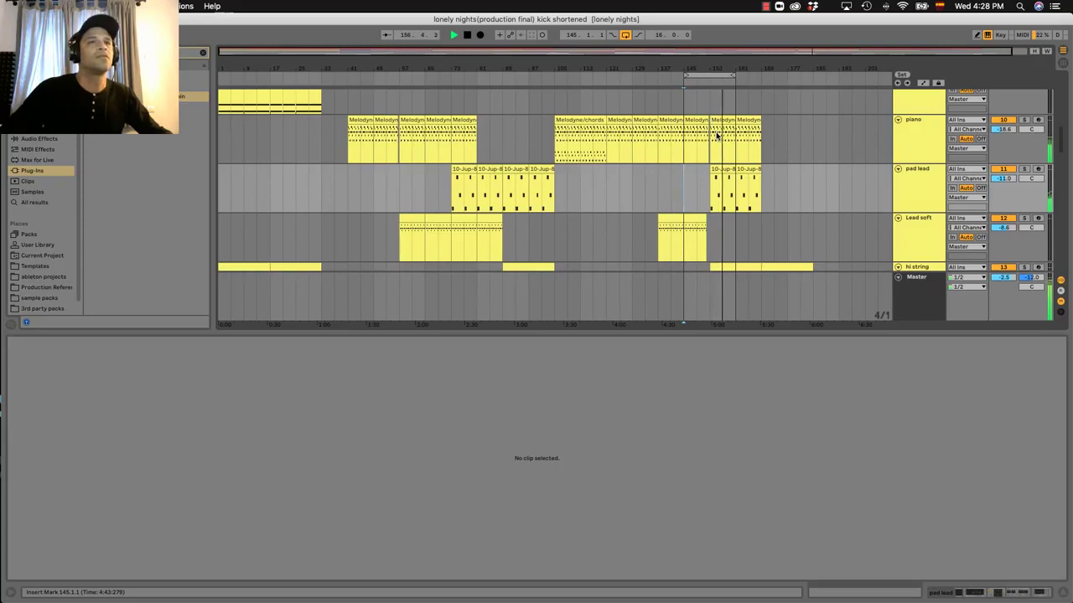
scroll(719, 167, down, 3)
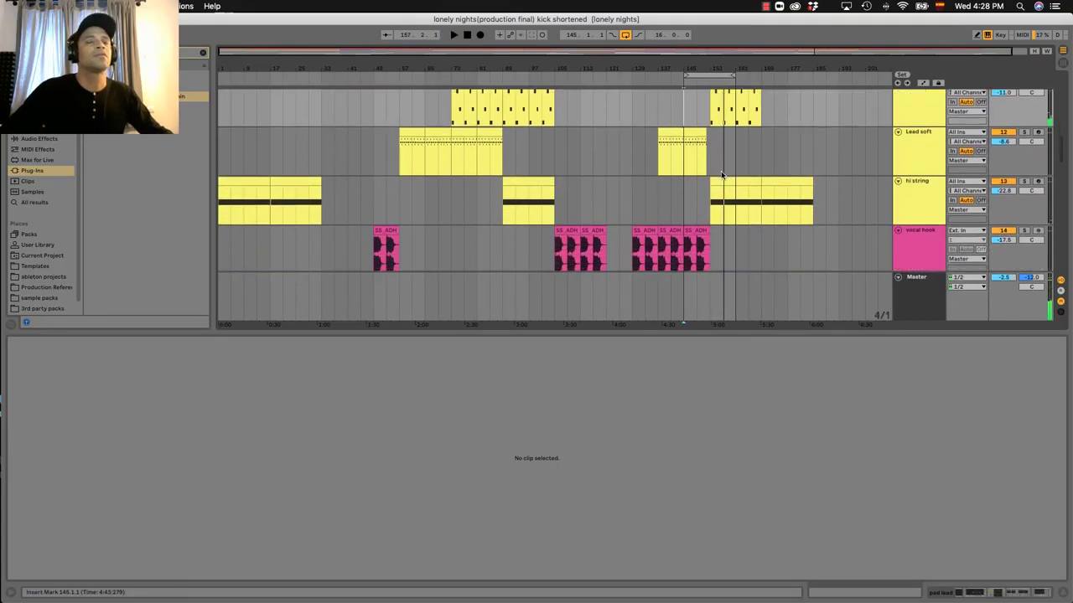
scroll(720, 173, down, 3)
scroll(710, 198, down, 3)
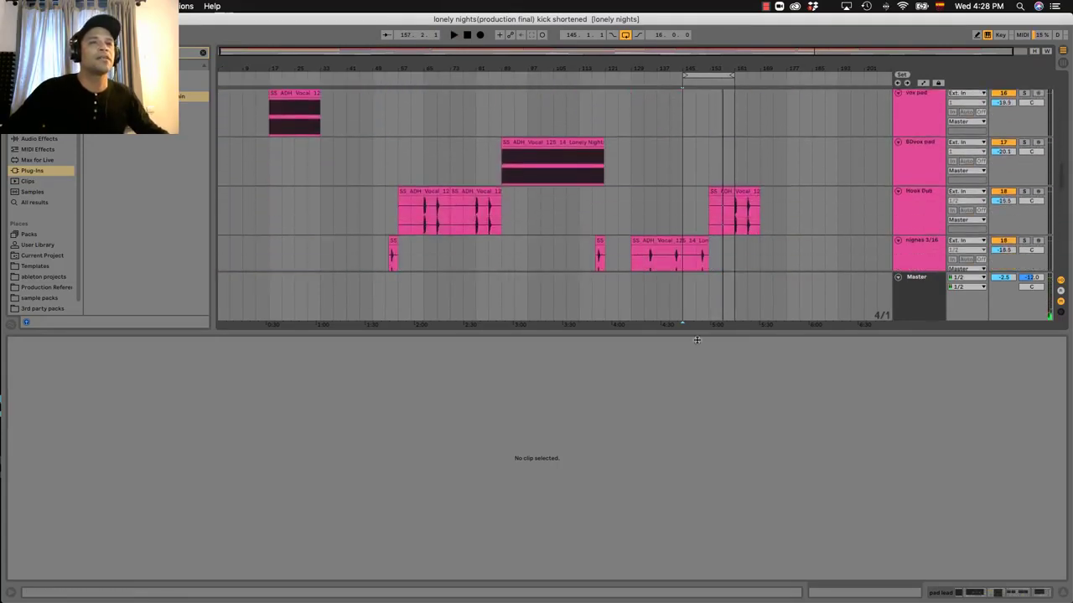
Enlarge the arrangement over the empty clip view, look through the tracks and solo the vocal hook track.
drag(719, 330, 719, 578)
scroll(720, 204, up, 5)
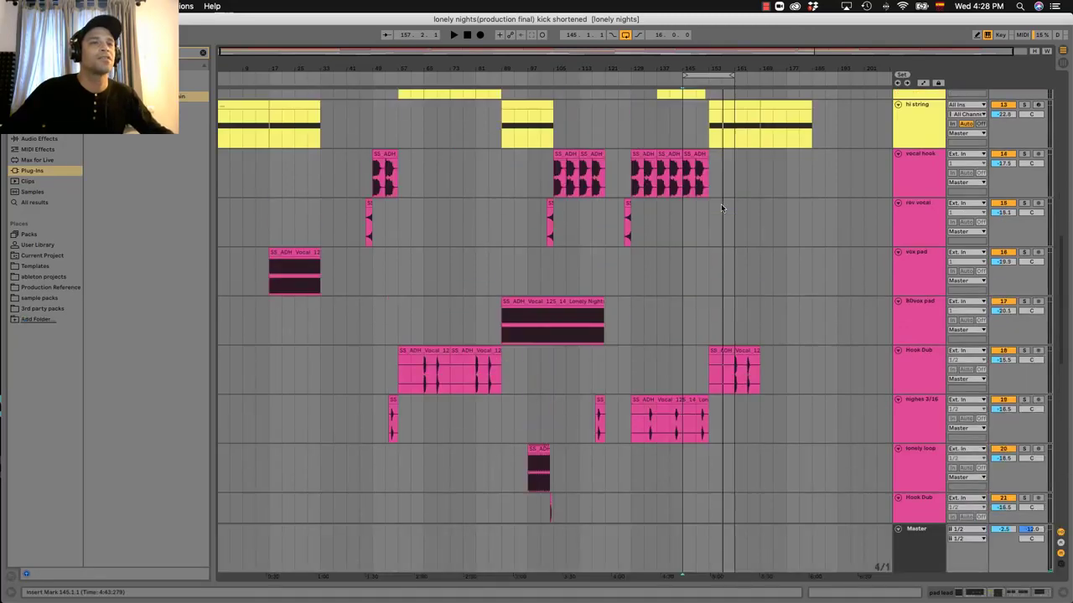
scroll(705, 378, down, 5)
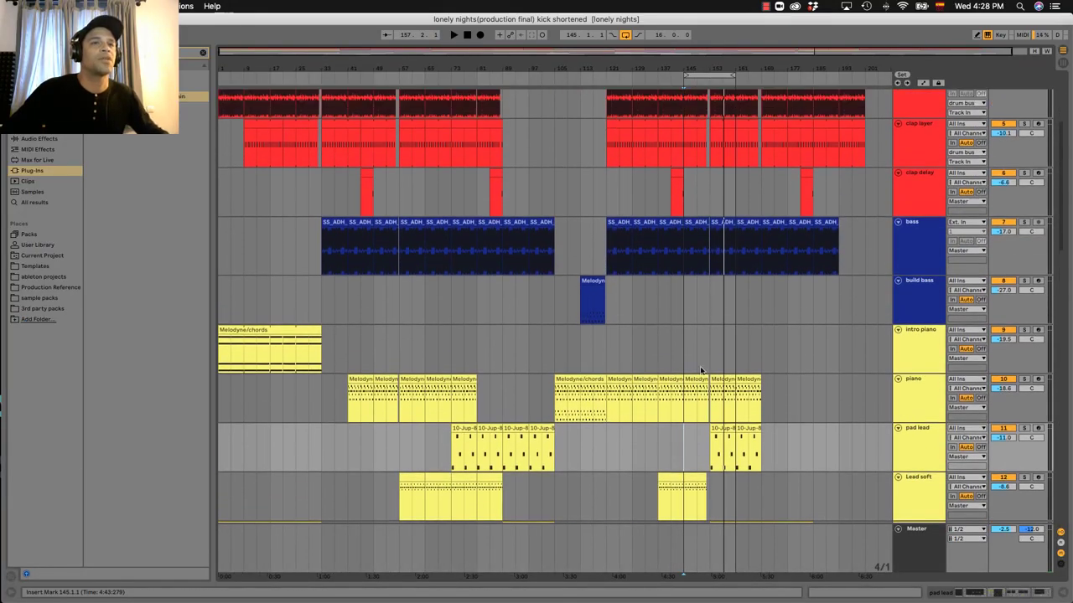
scroll(707, 470, down, 1)
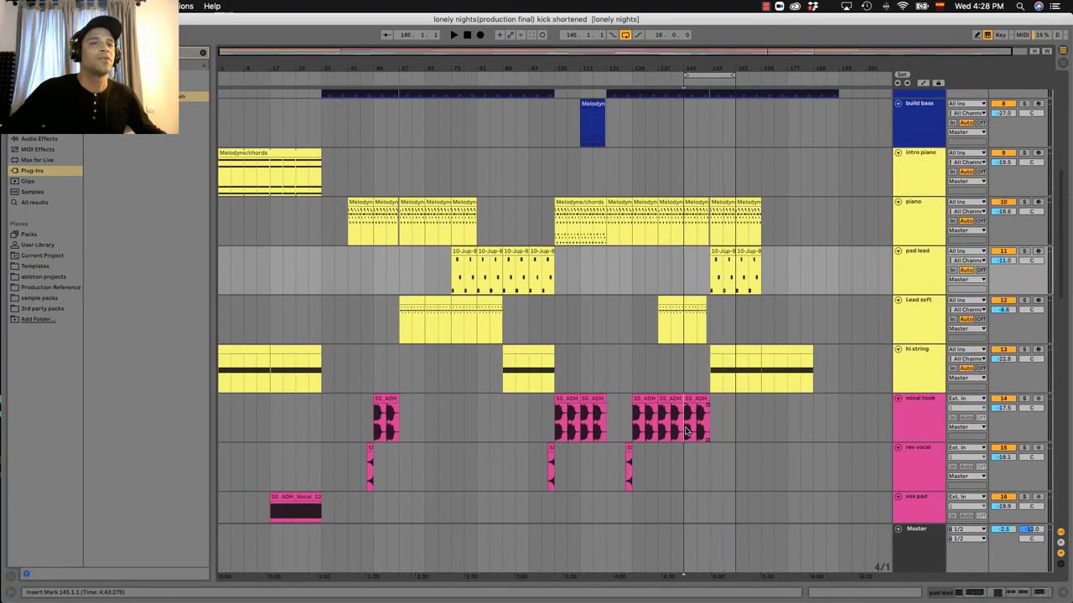
click(1016, 402)
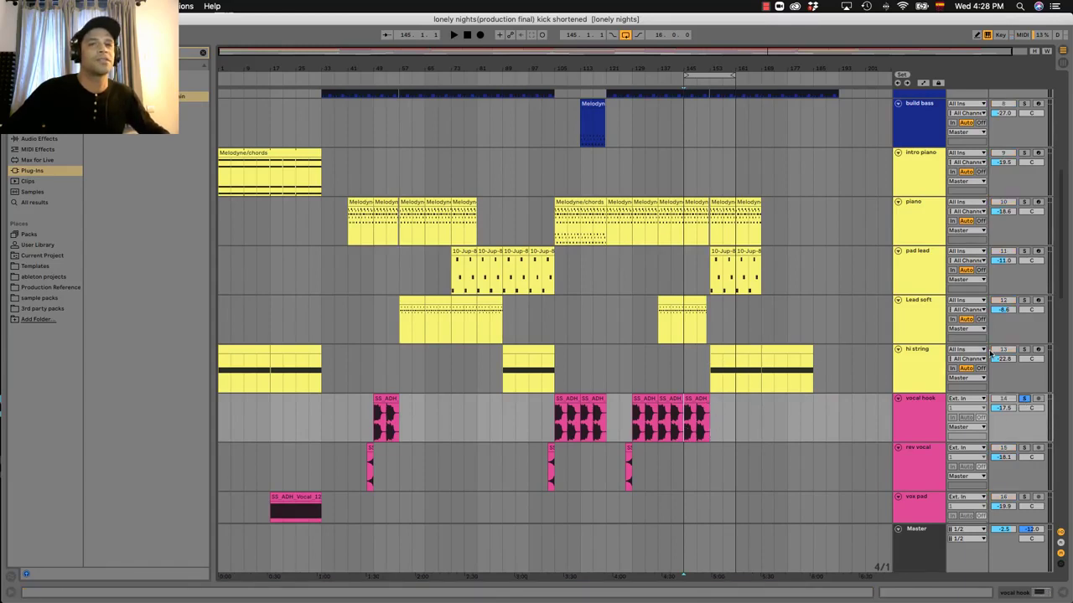
Solo the hi string track instead, show its device chain and view the preset in its Nexus 2 instrument.
click(906, 352)
click(719, 349)
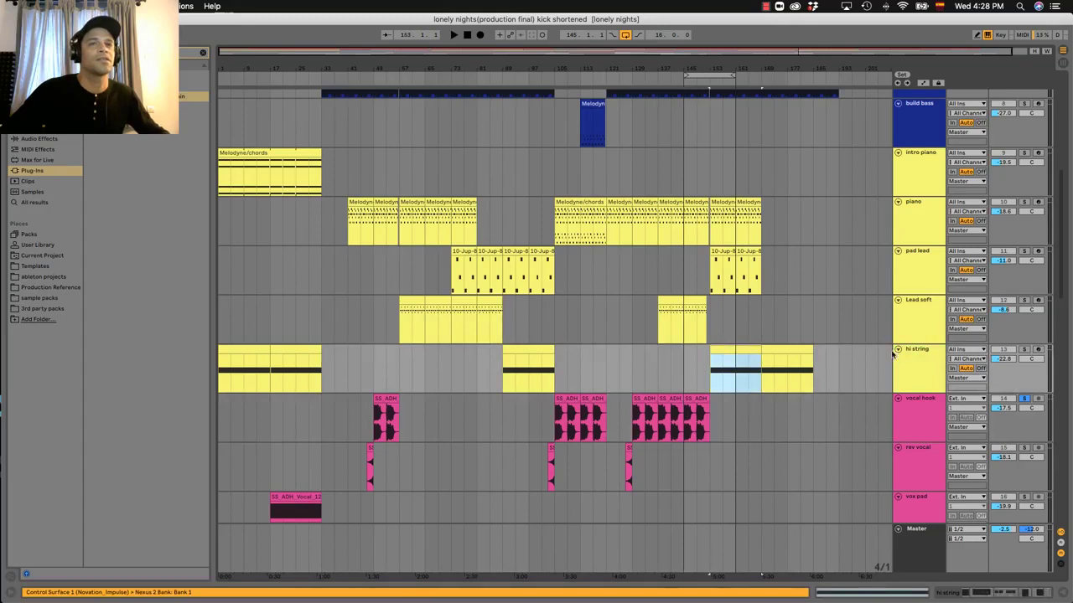
click(918, 358)
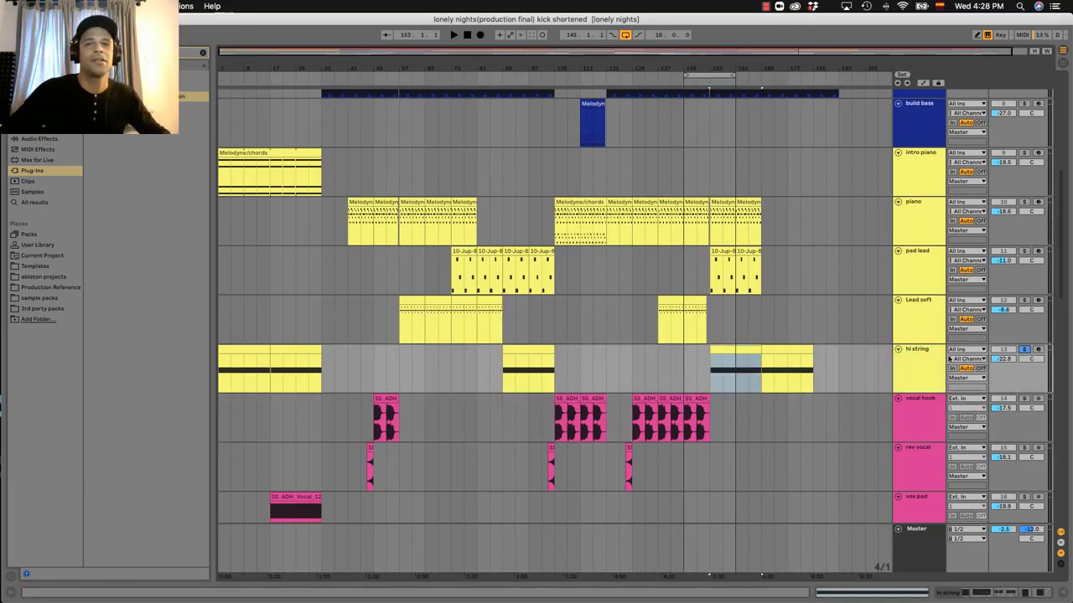
double_click(916, 361)
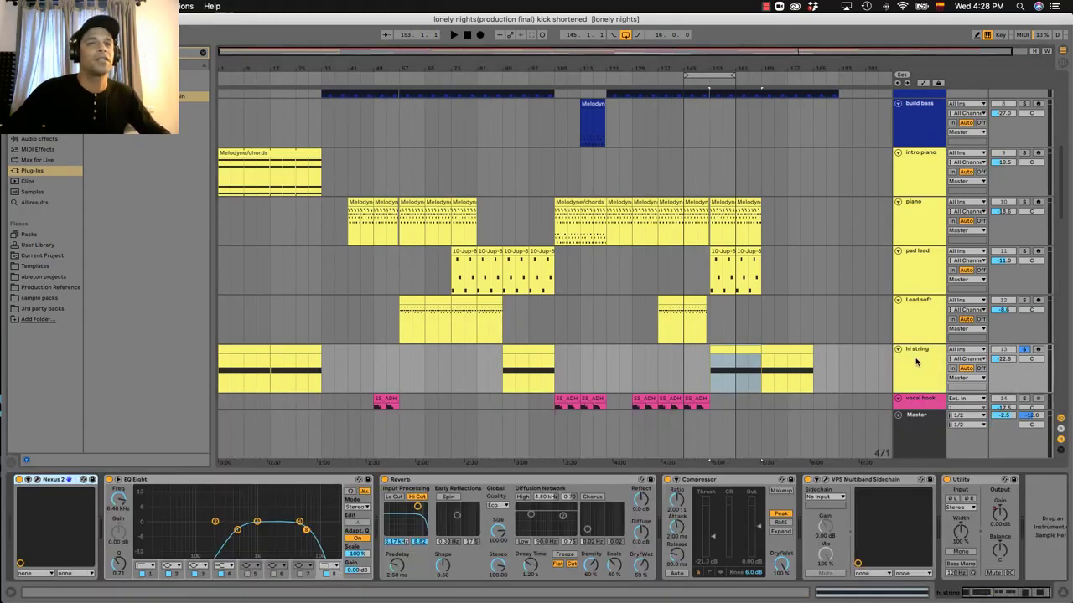
click(36, 480)
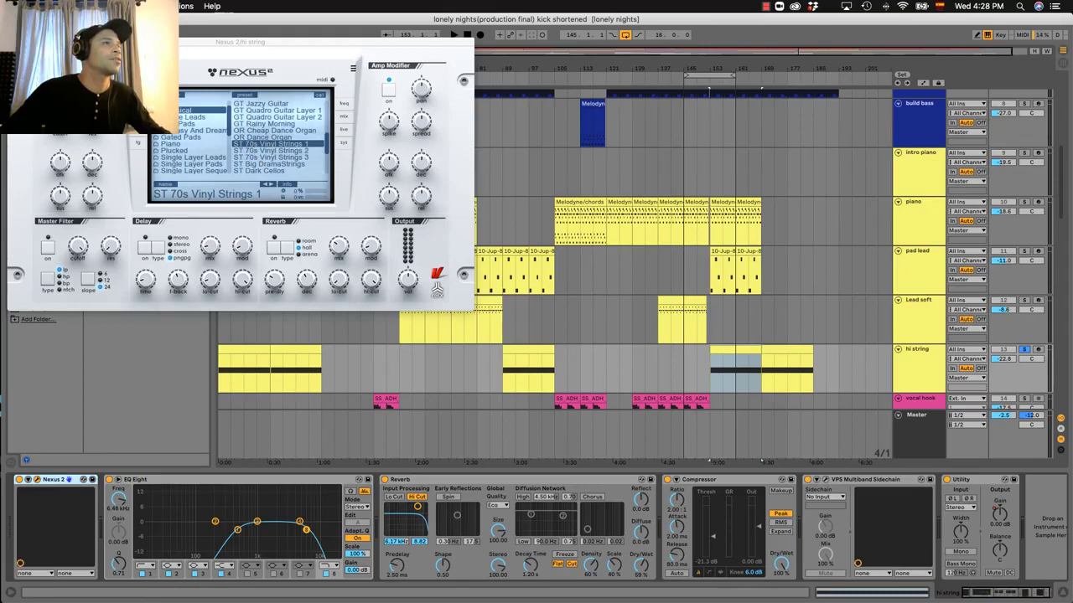
key(super+alt+p)
Play the soloed hi string clip from bar 153 briefly and view its VPS Multiband Sidechain settings.
click(723, 350)
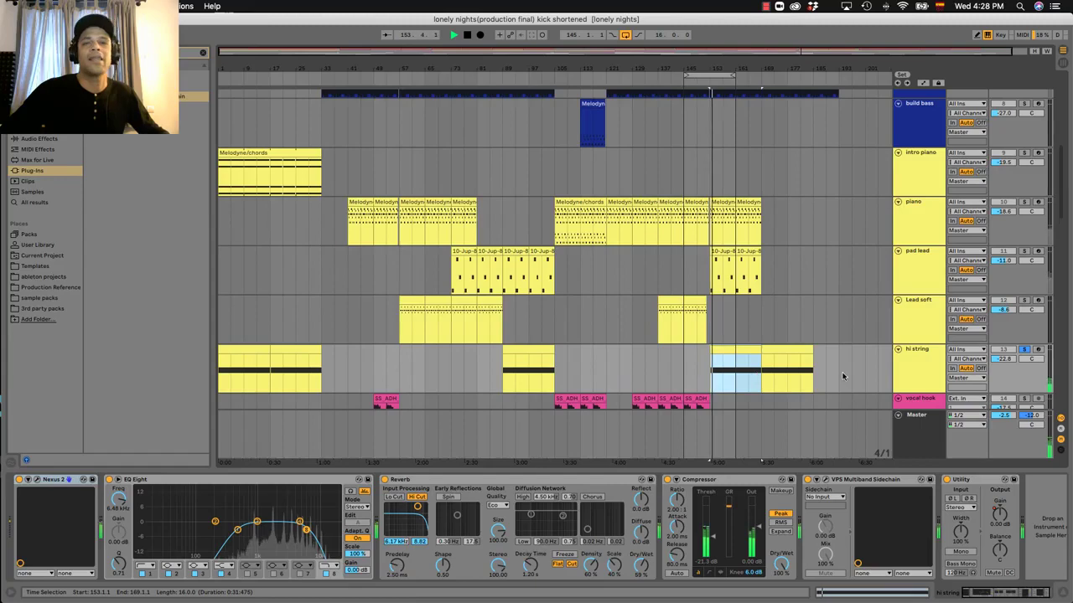
key(space)
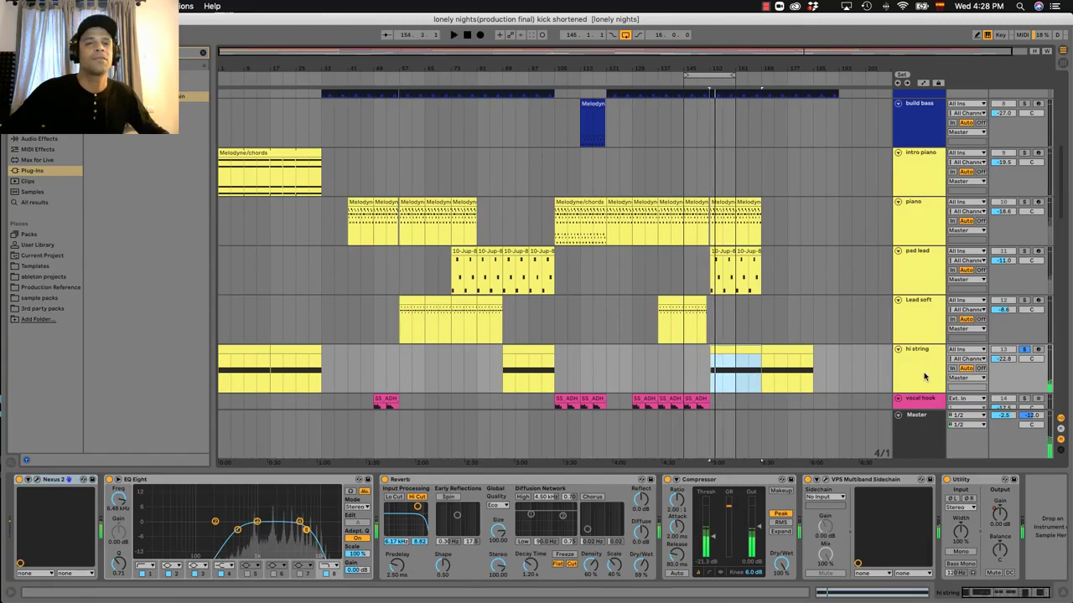
click(824, 480)
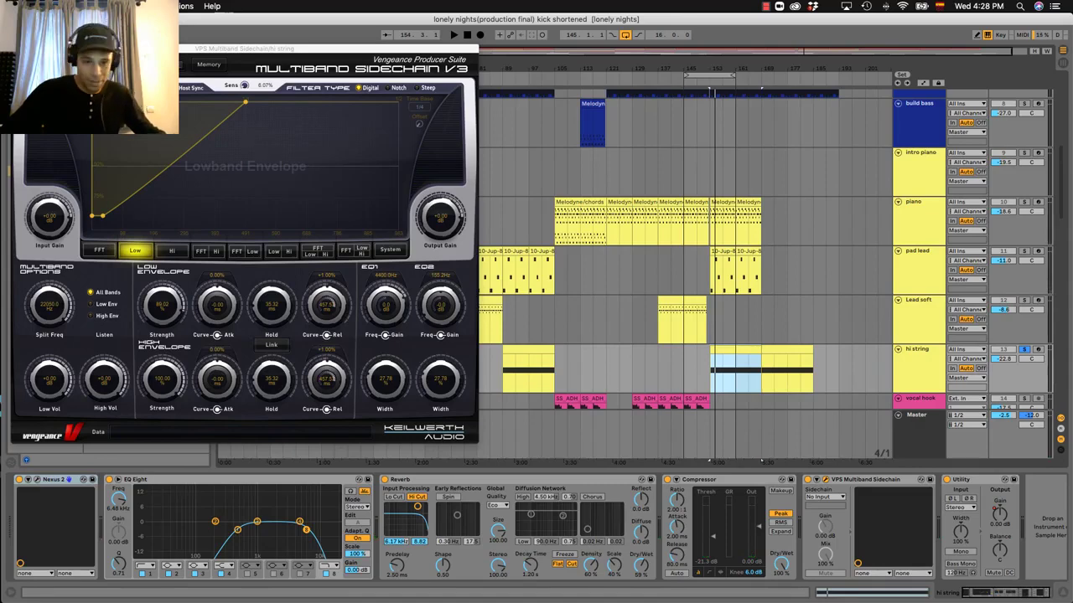
click(824, 481)
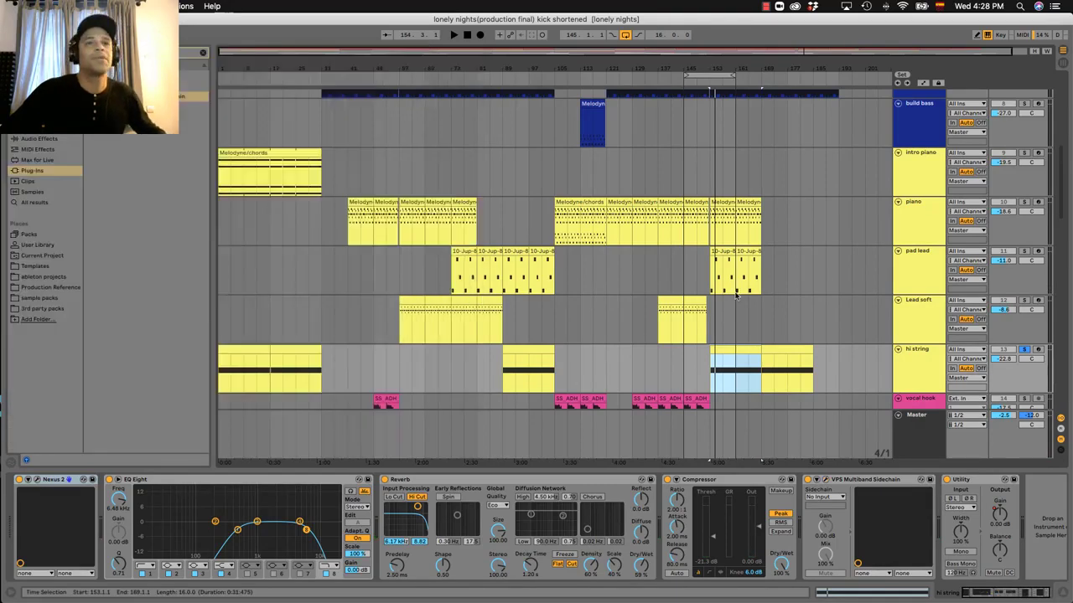
Solo the white noise track, play its sweep from bar 145, and unsolo it again.
scroll(738, 295, down, 5)
scroll(729, 297, down, 10)
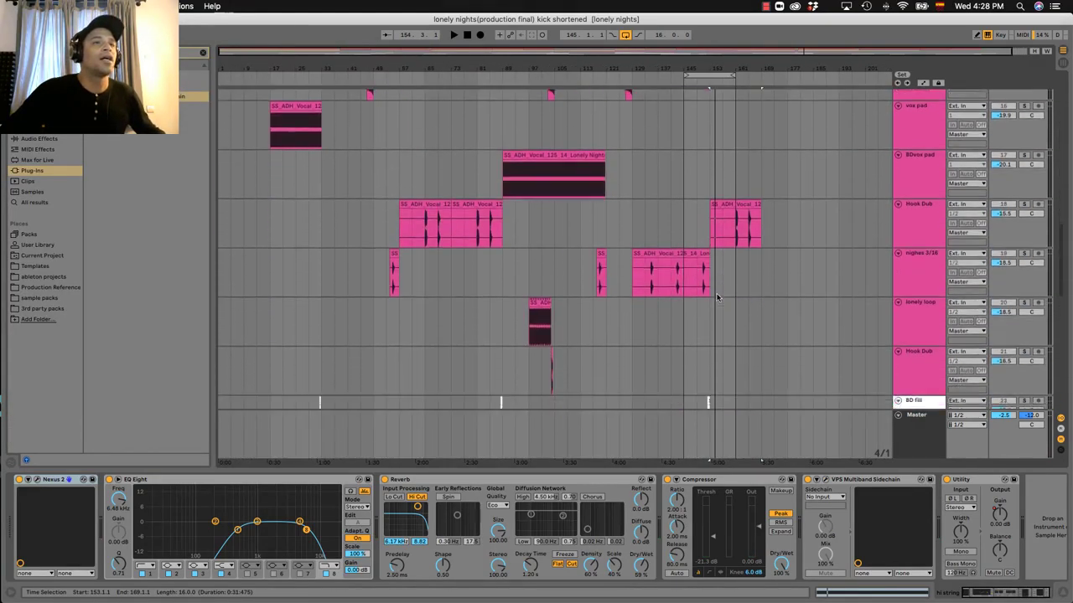
scroll(708, 283, down, 5)
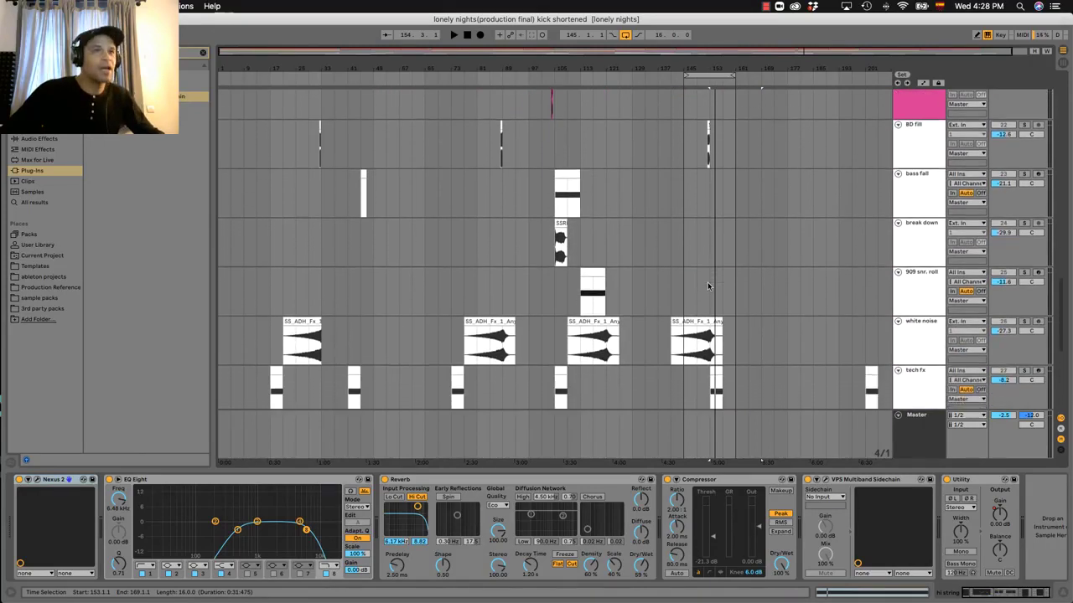
click(691, 272)
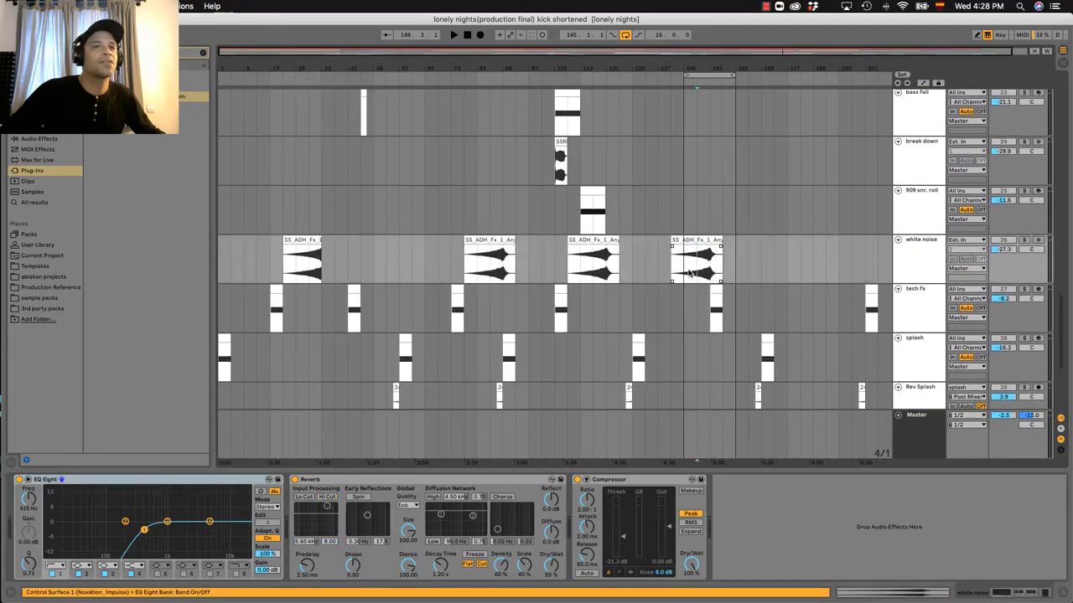
click(1023, 241)
scroll(1023, 242, up, 1)
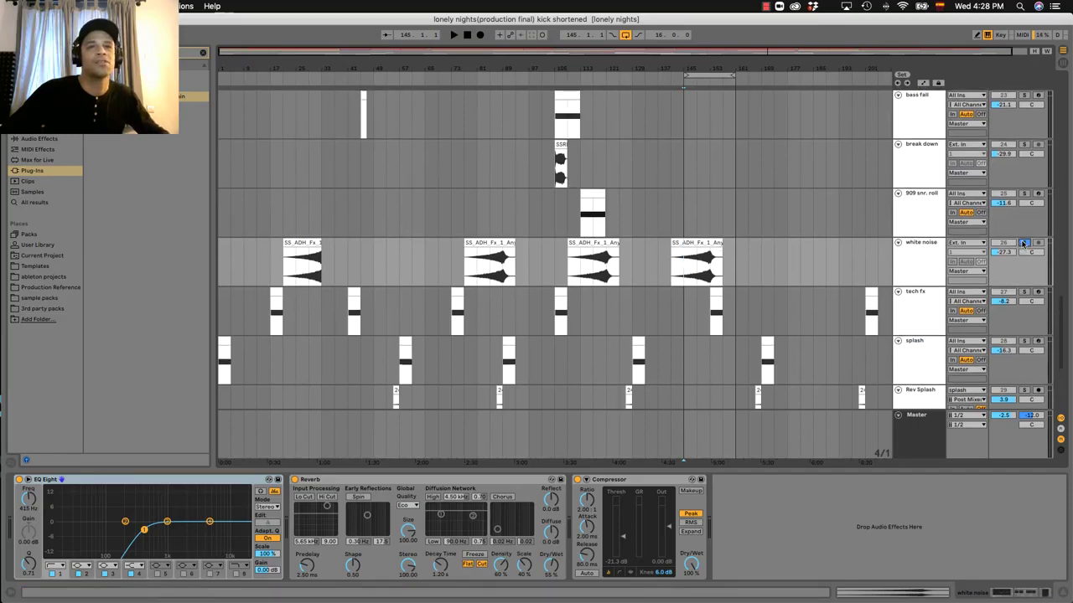
key(space)
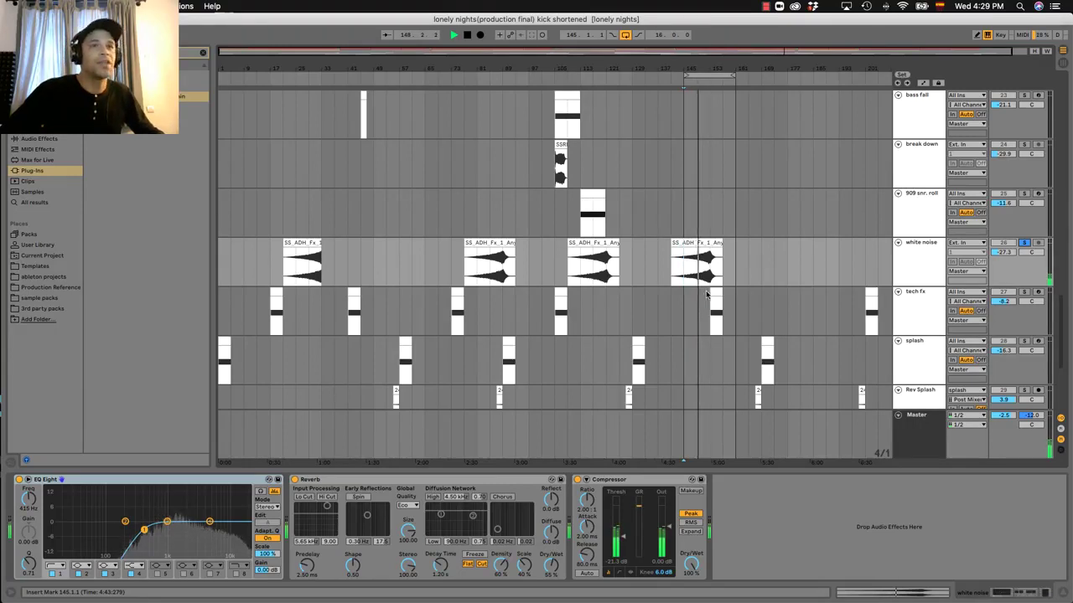
scroll(998, 259, down, 1)
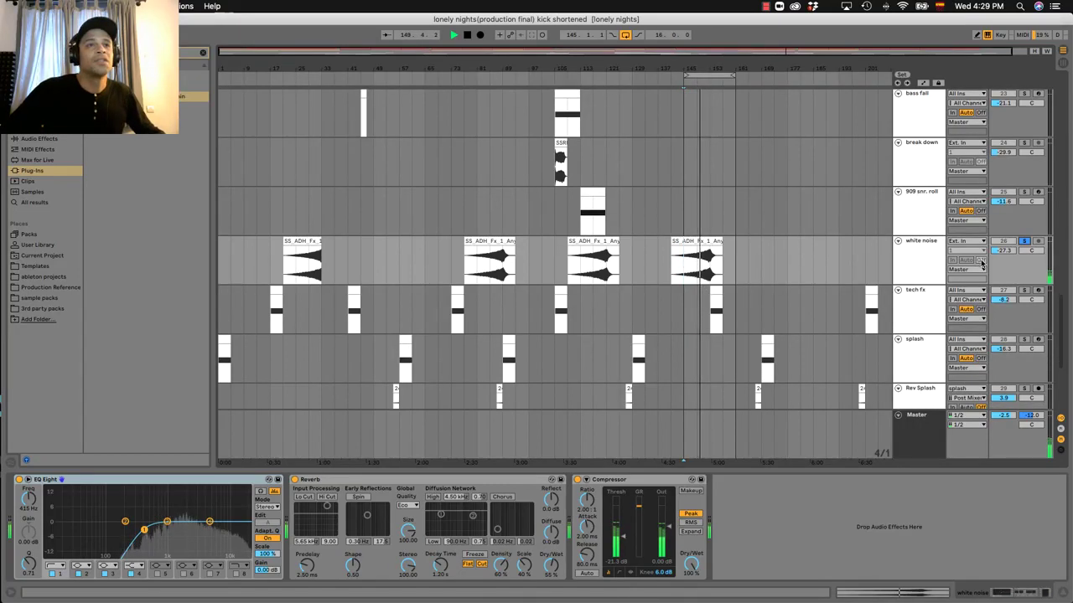
click(1023, 240)
key(space)
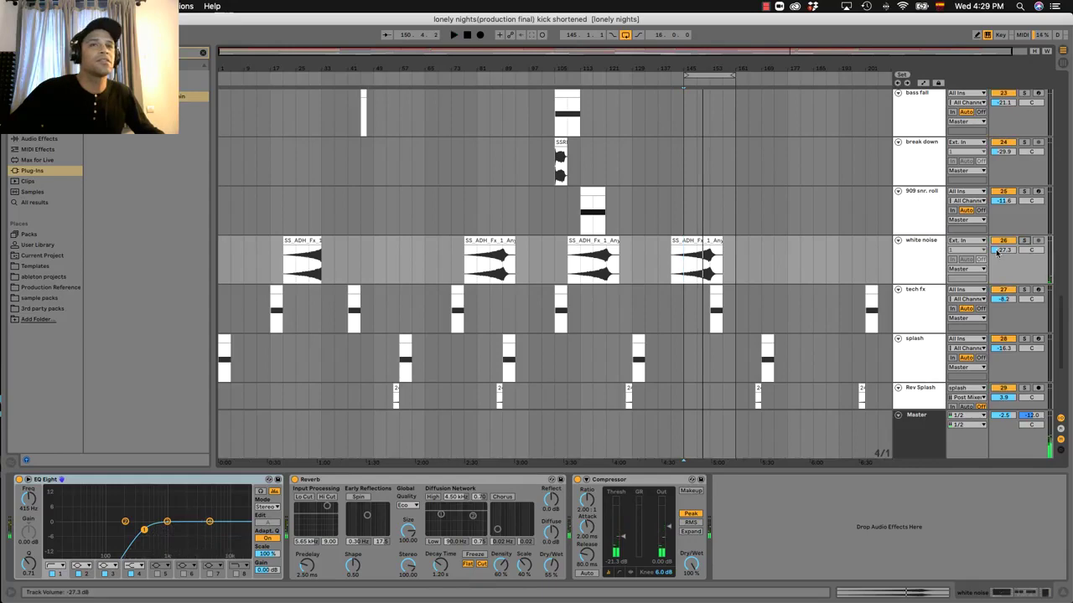
Play the full arrangement from bar 145 through the end of the white noise sweep to hear it in context.
scroll(820, 263, up, 15)
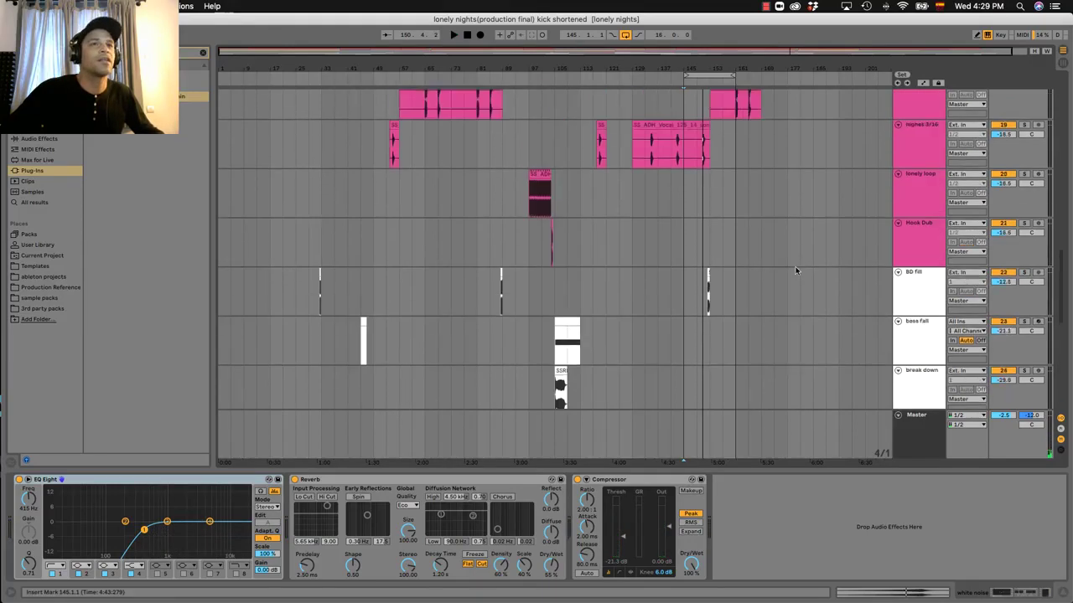
scroll(643, 293, down, 12)
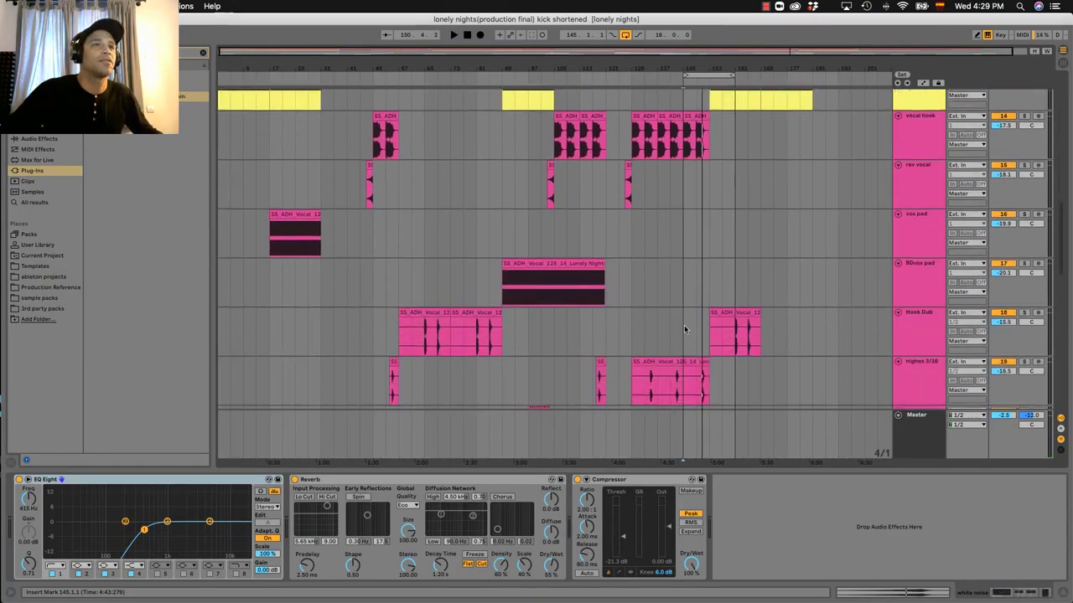
click(688, 332)
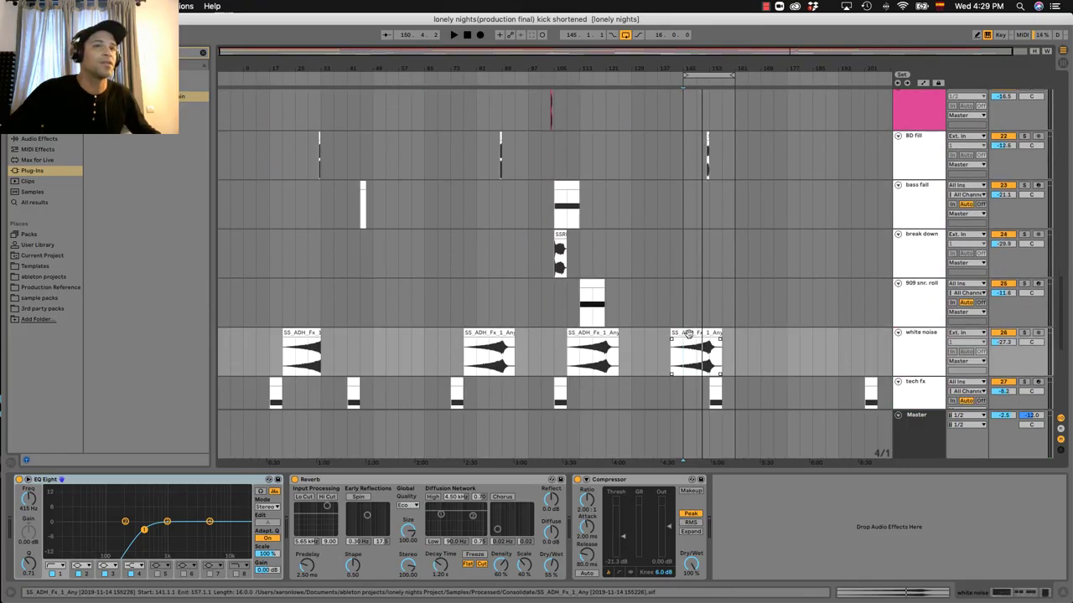
click(685, 366)
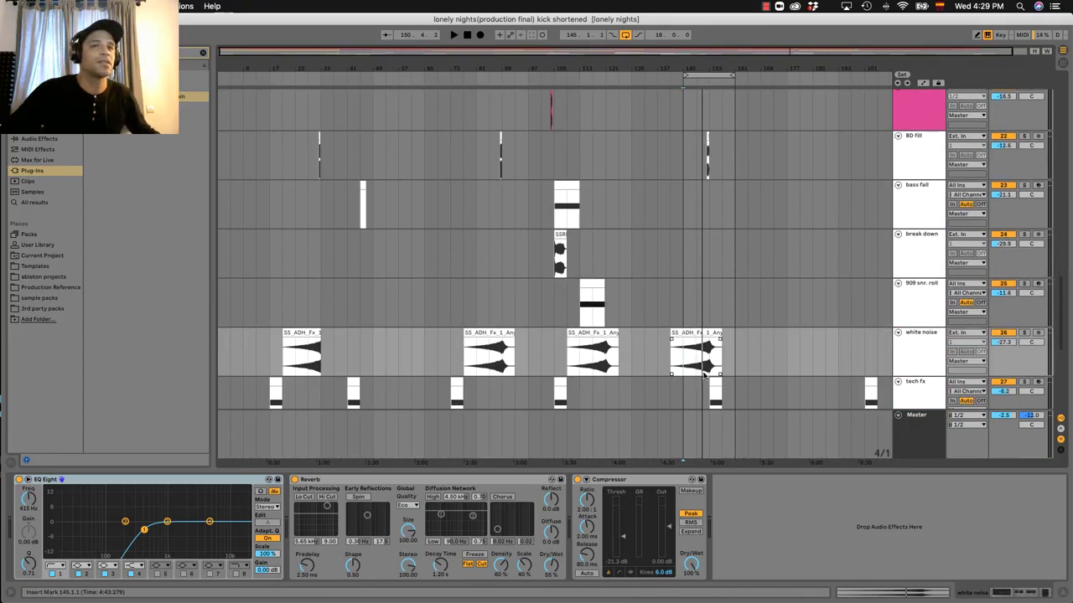
key(space)
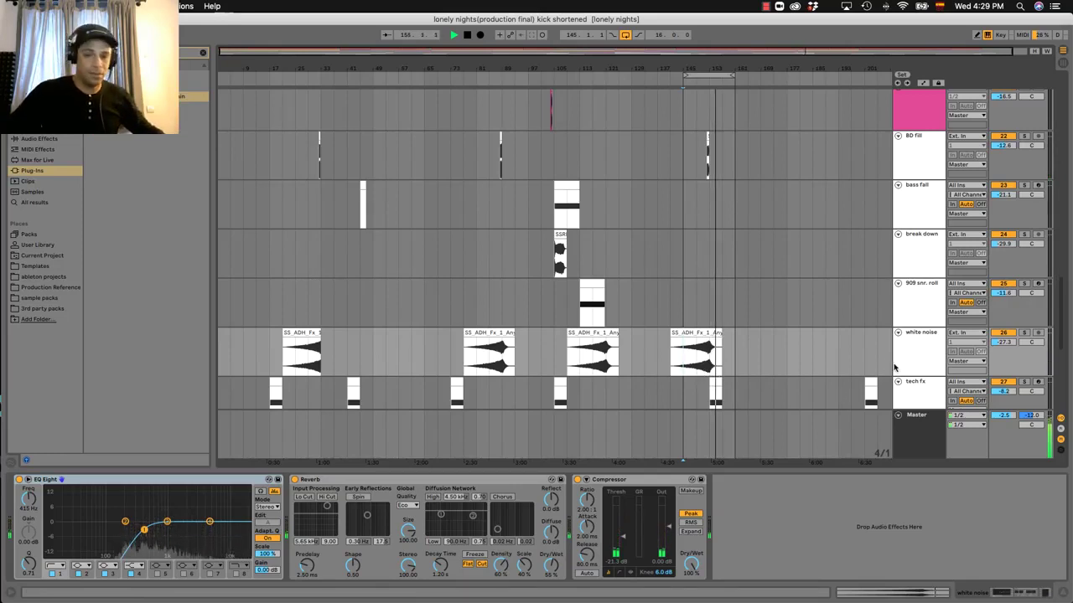
key(space)
Look over the remaining effects tracks, find the rev vocal clip at bar 47, solo its track and play it.
scroll(795, 336, down, 5)
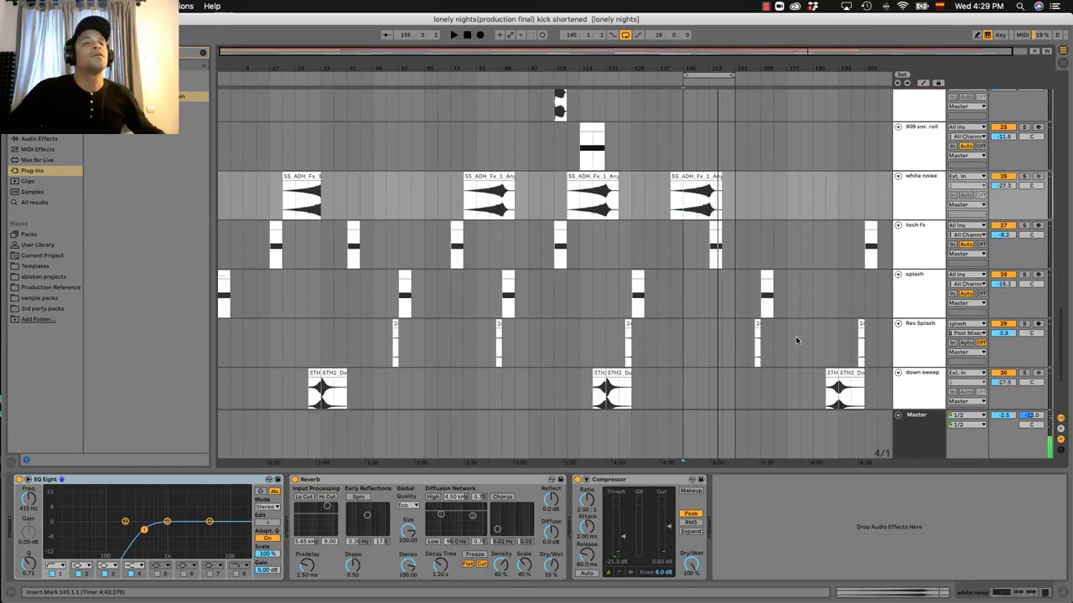
scroll(795, 339, down, 2)
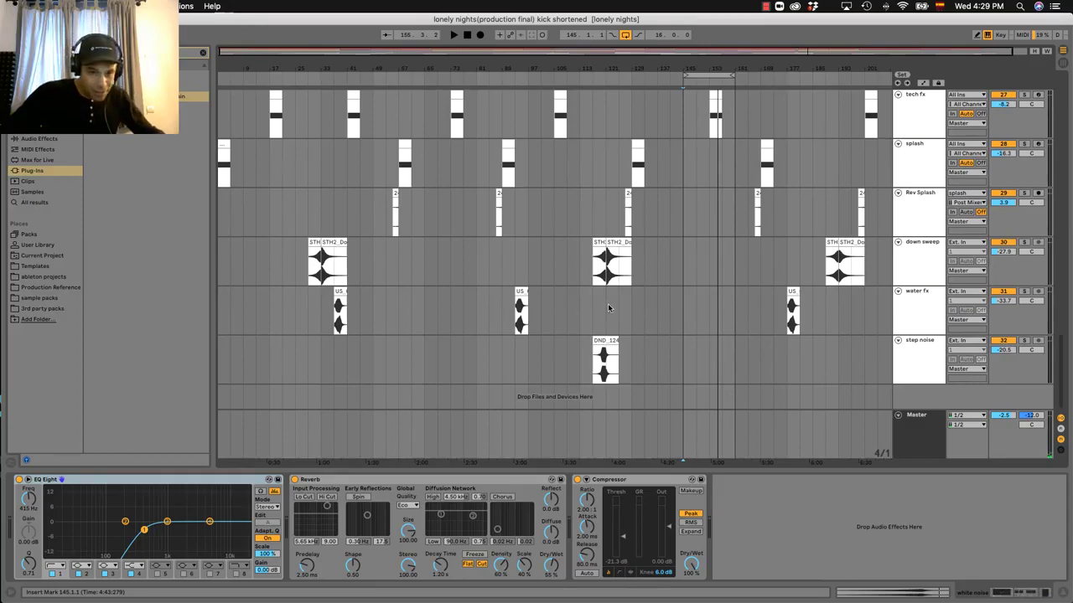
scroll(595, 277, up, 10)
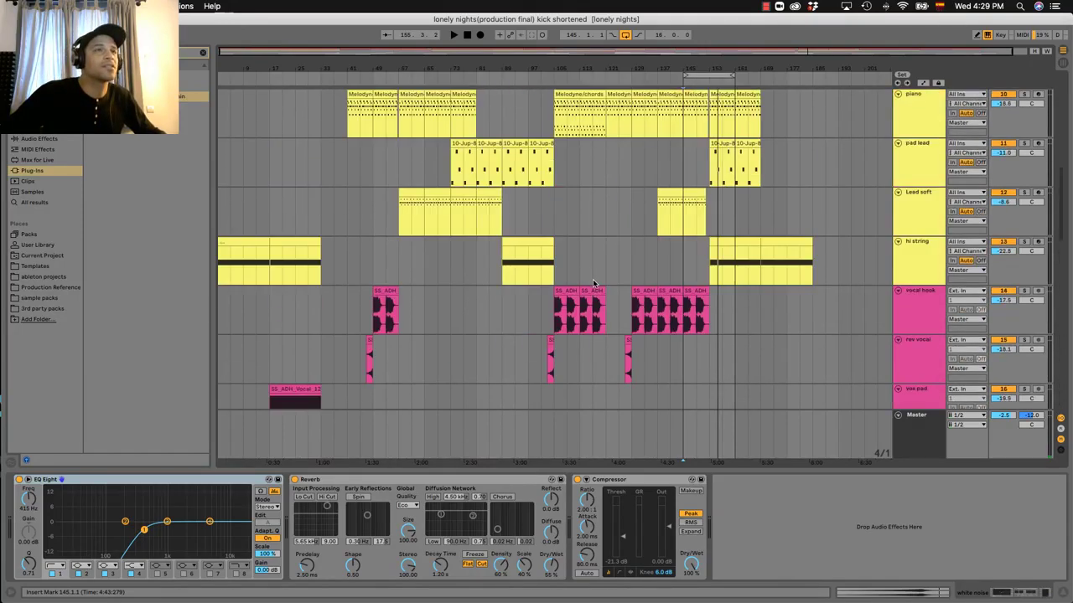
scroll(595, 285, down, 3)
drag(359, 75, 360, 126)
click(508, 276)
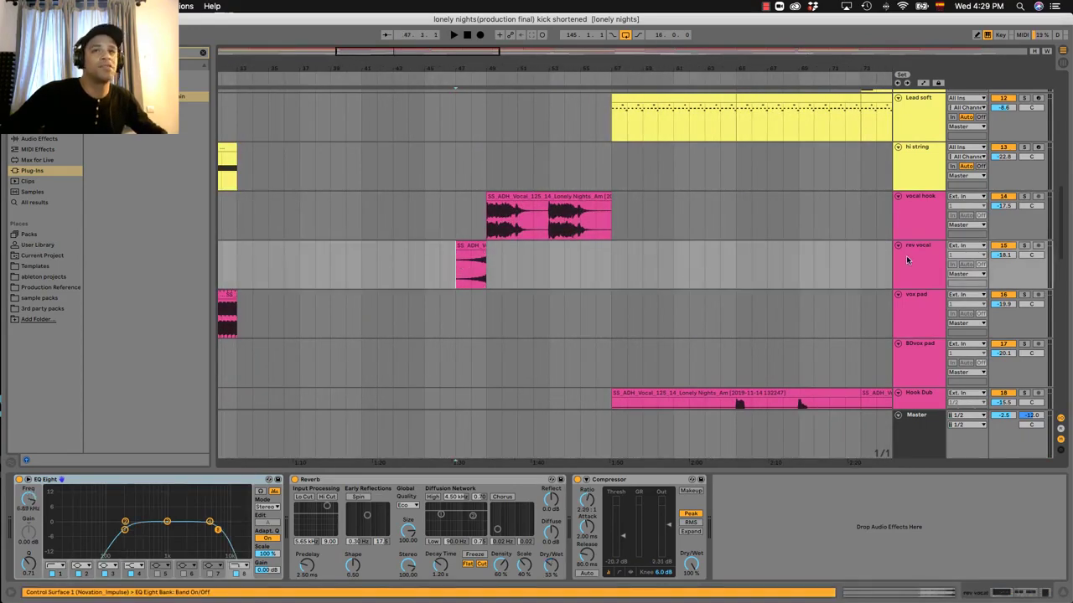
click(933, 250)
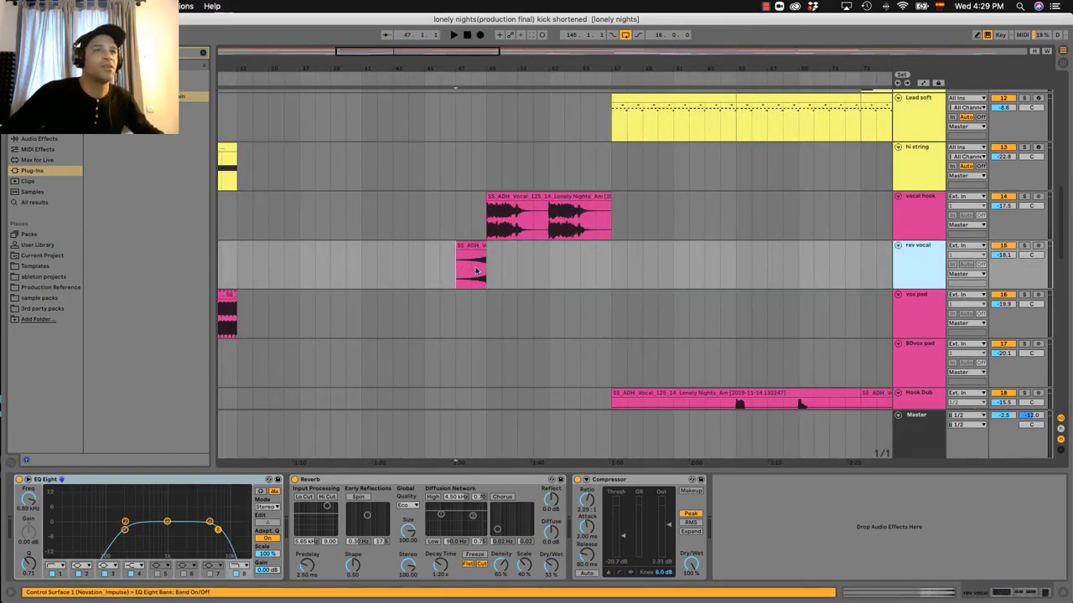
click(1024, 246)
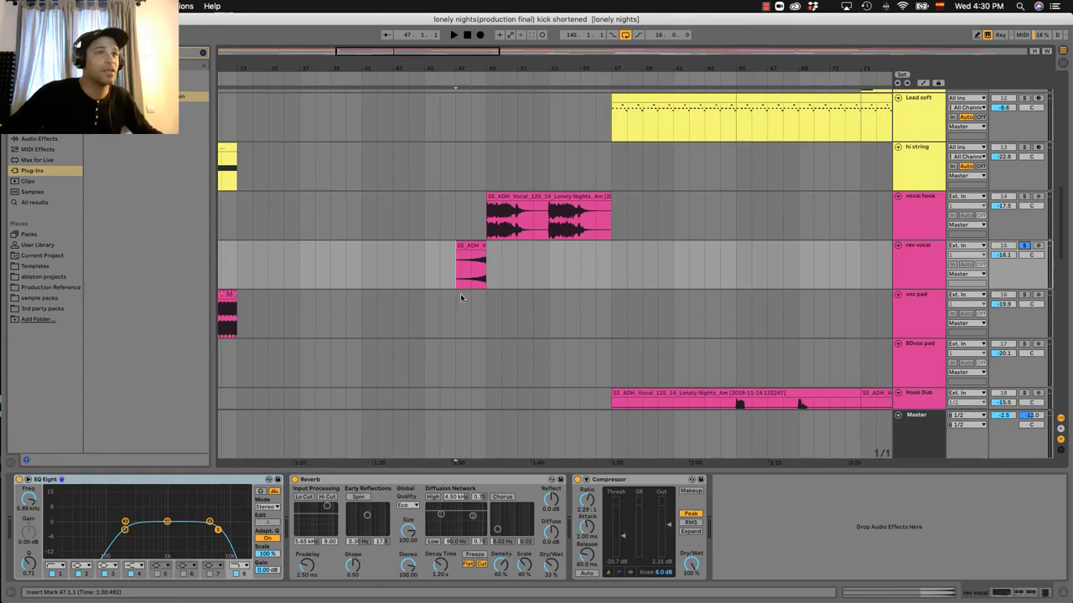
key(space)
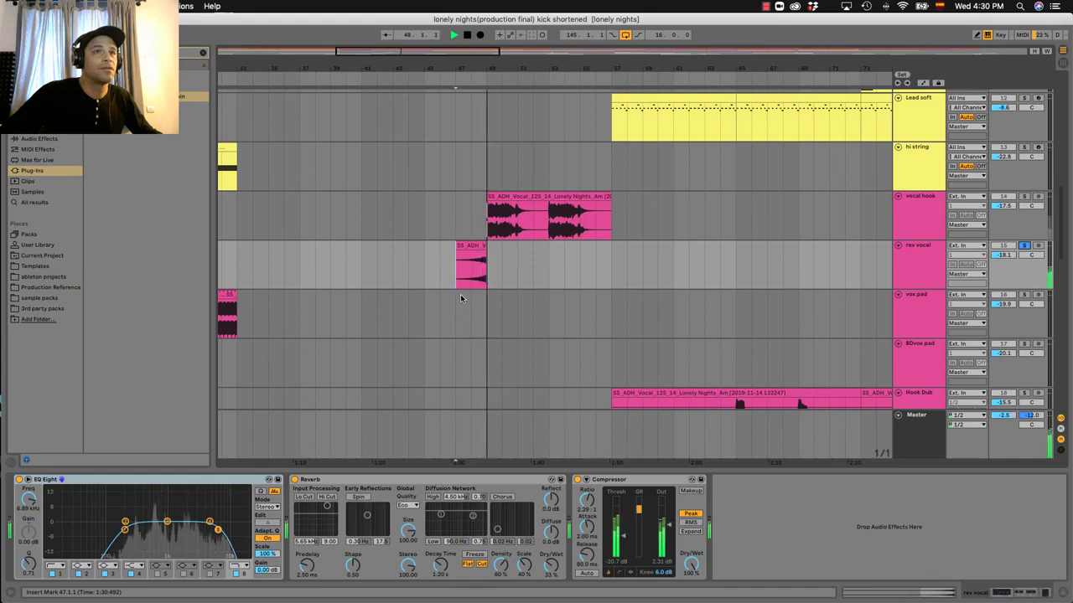
key(space)
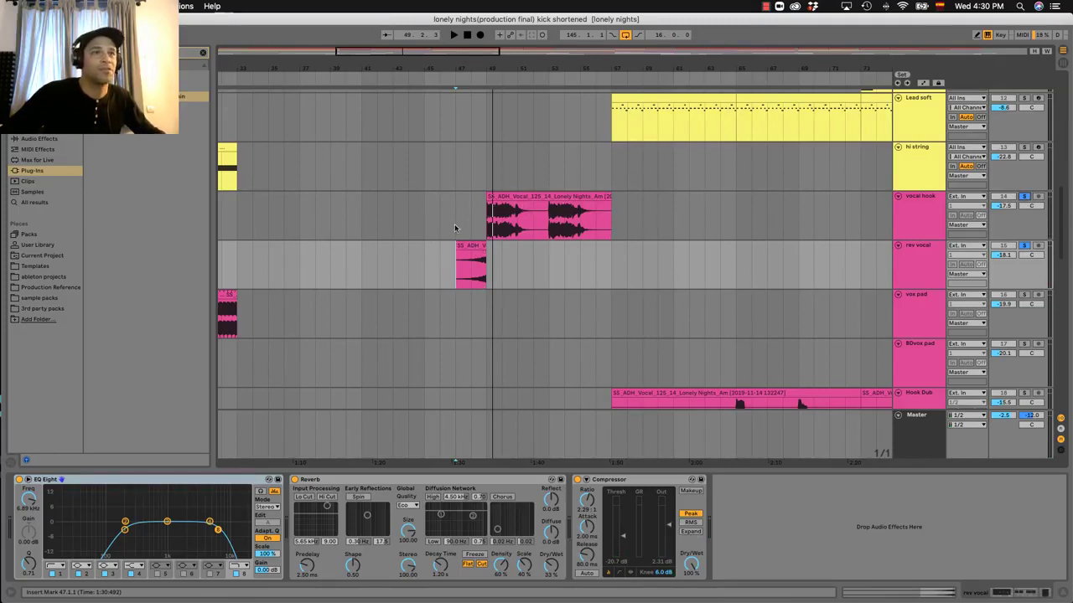
Play the rev vocal clip from bar 47 into the vocal hook with only those two tracks soloed.
click(465, 250)
key(space)
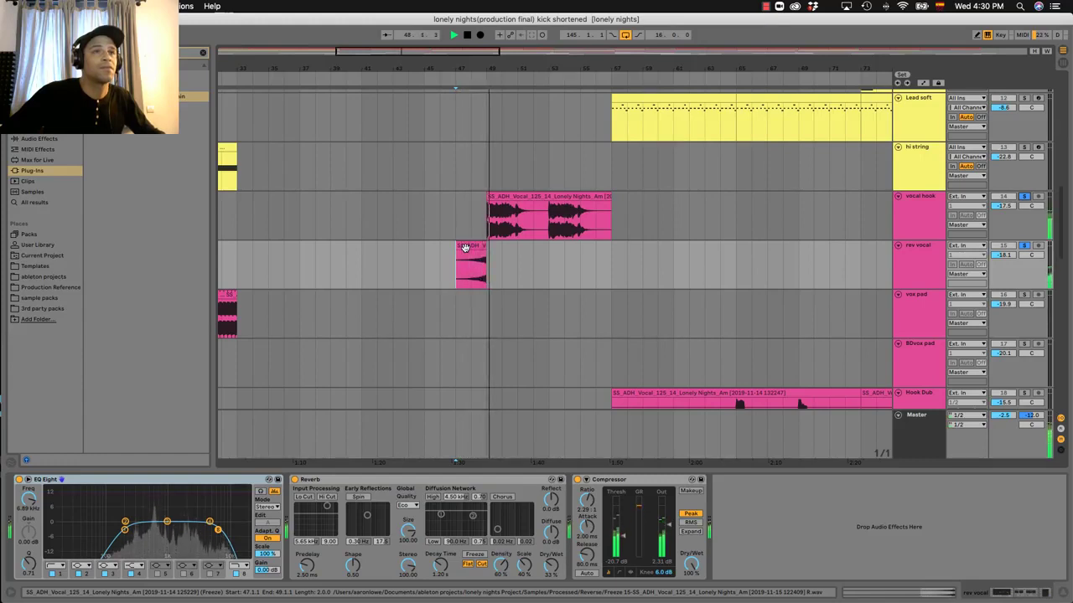
key(space)
Unsolo the vocal hook and rev vocal tracks and play the full arrangement from bar 45.
click(425, 228)
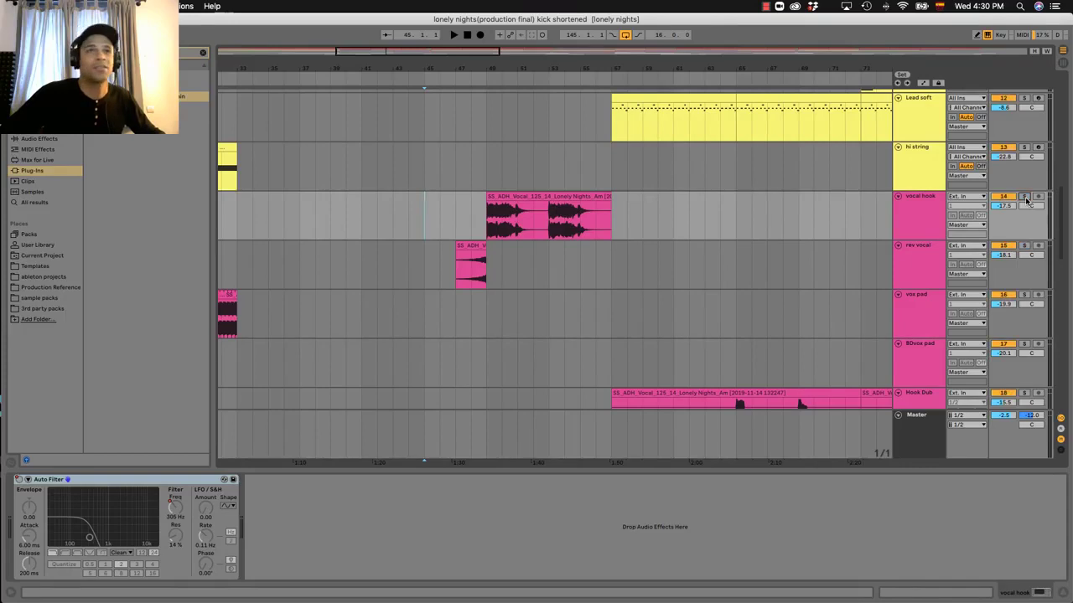
key(space)
drag(444, 64, 466, 65)
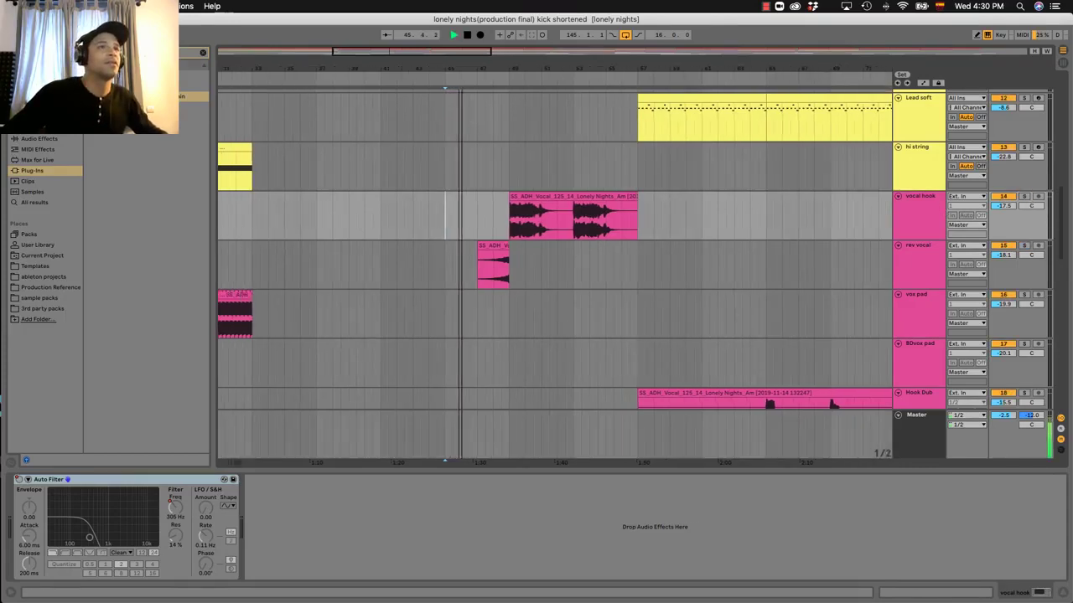
Follow the vocal and effects clips as the full arrangement plays through the vocal hook, and stop playback at bar 57.
scroll(361, 366, down, 10)
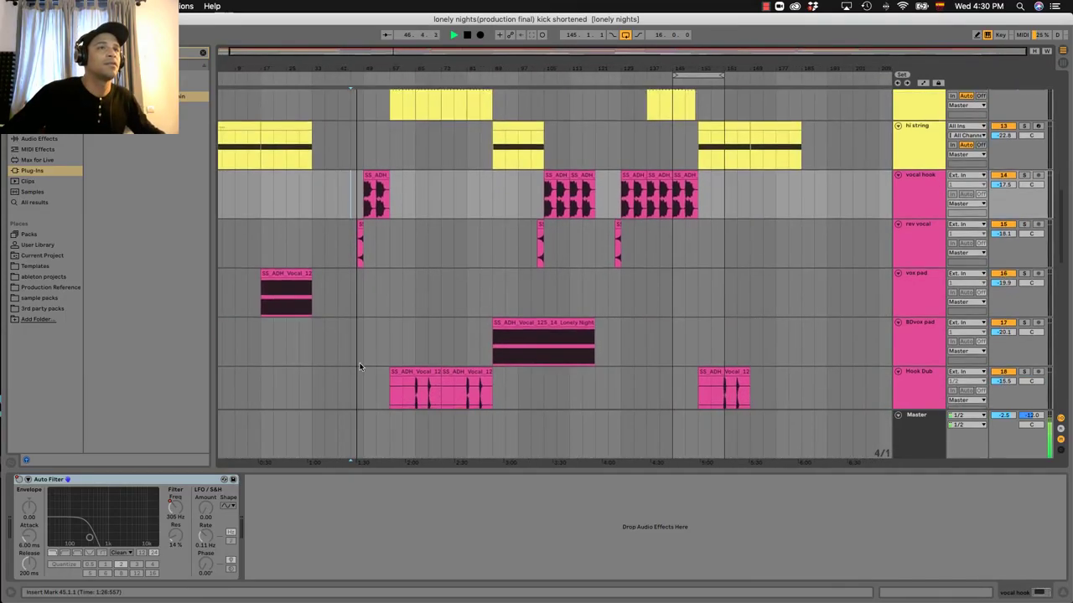
scroll(360, 366, down, 10)
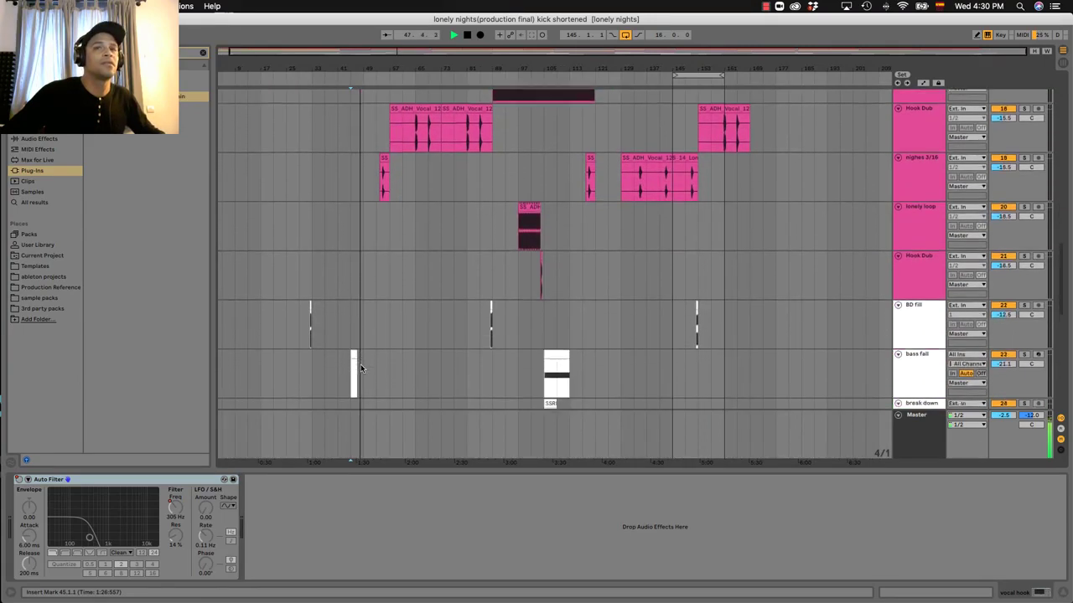
scroll(360, 366, down, 5)
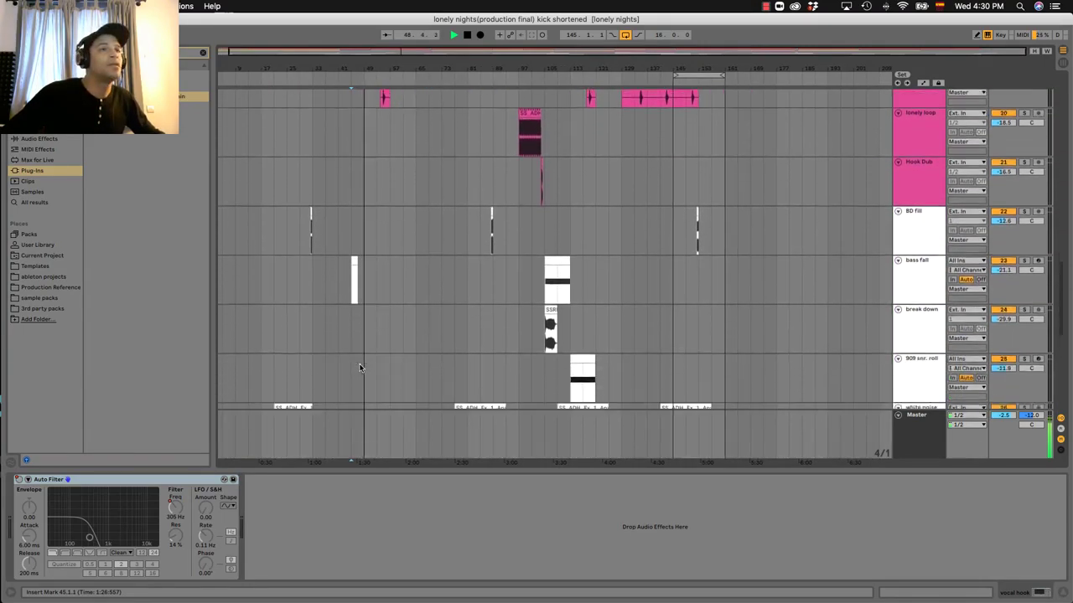
scroll(361, 366, down, 3)
scroll(360, 366, up, 10)
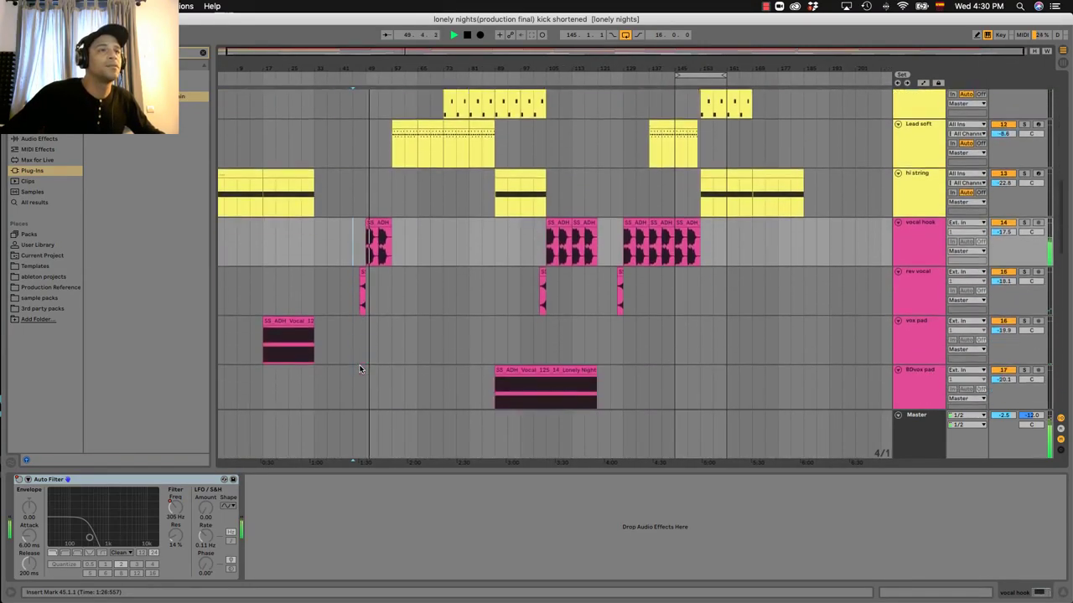
drag(351, 82, 493, 97)
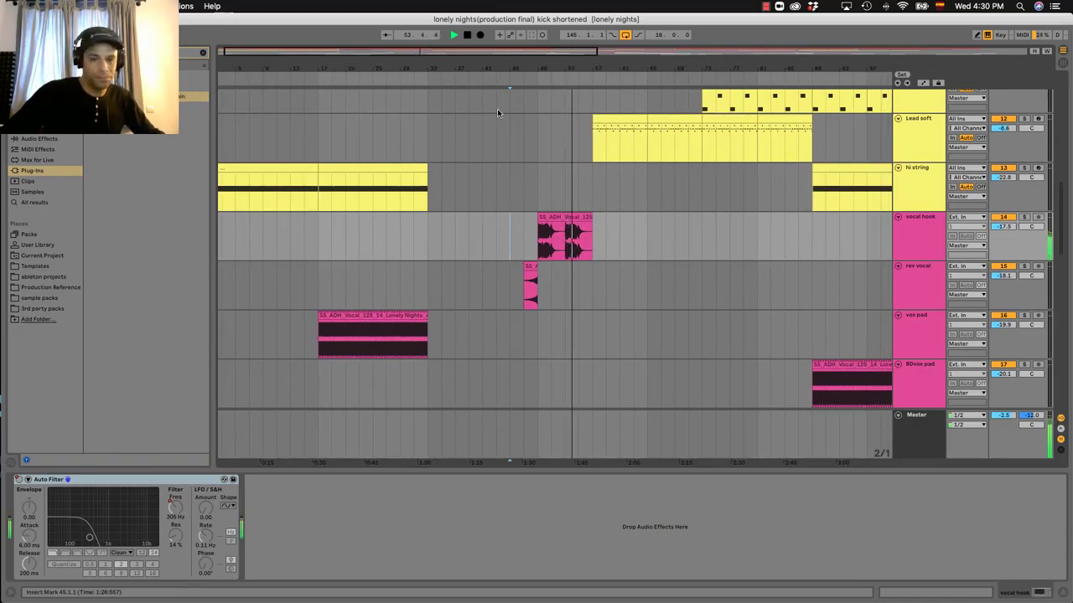
scroll(519, 154, down, 3)
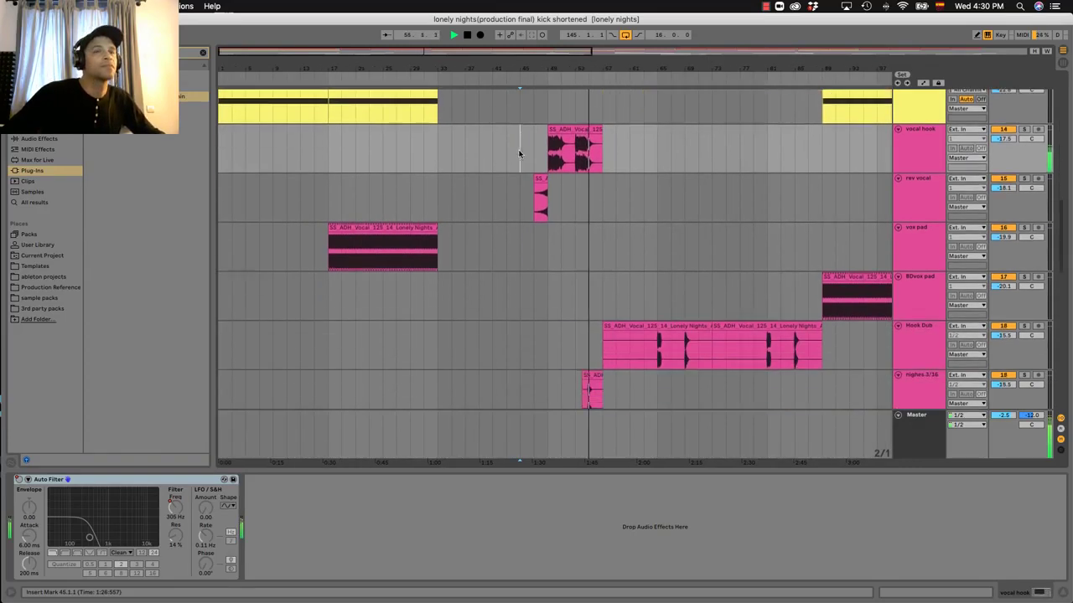
scroll(519, 154, down, 5)
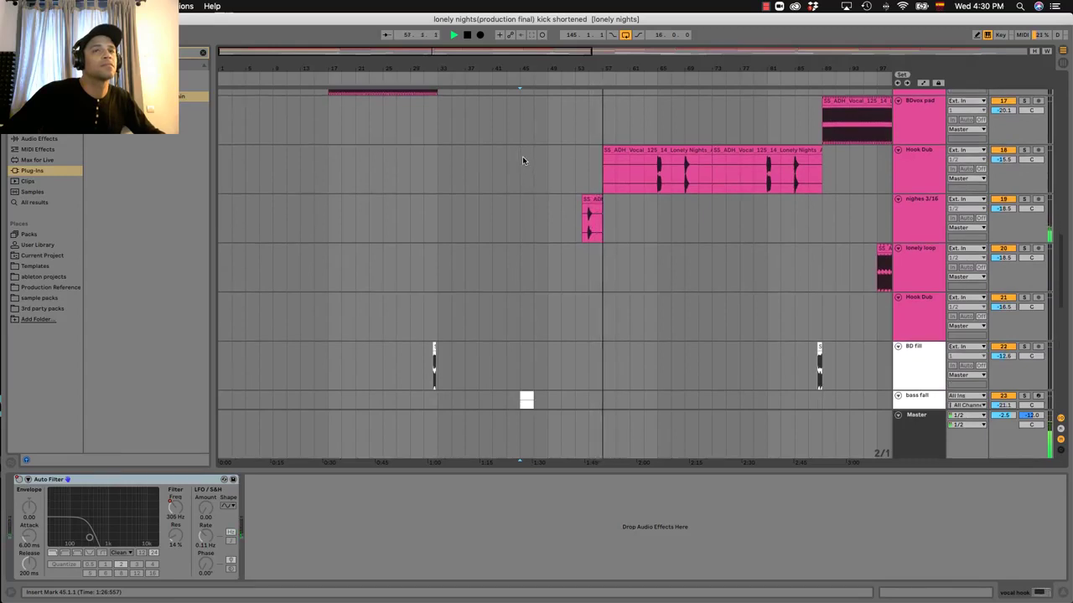
key(space)
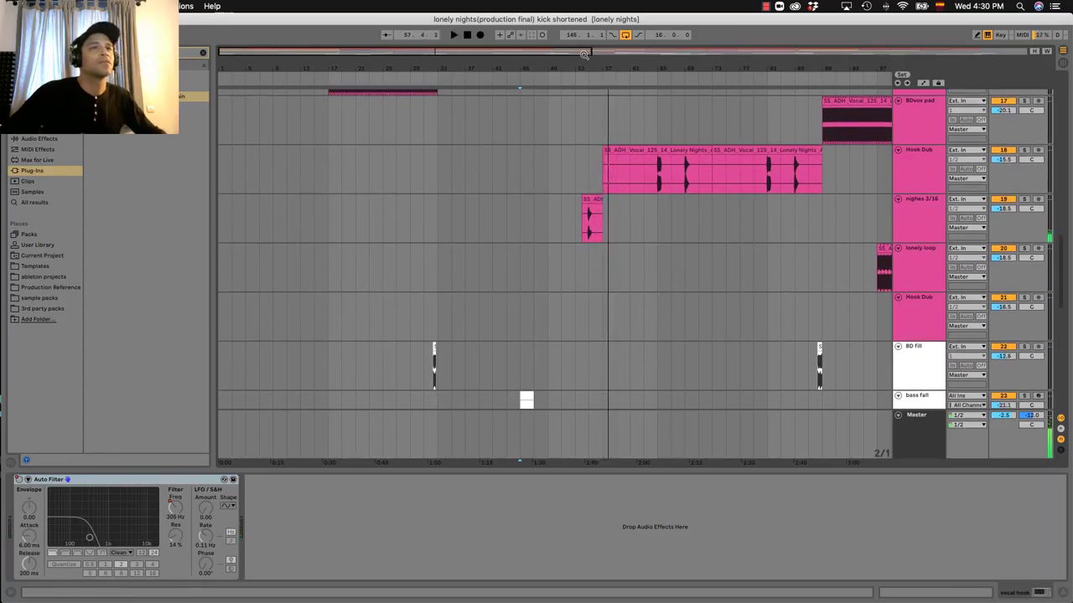
Review the full song length across the drum, bass, keys, vocal and effects tracks to examine how the elements are arranged.
drag(584, 54, 1022, 52)
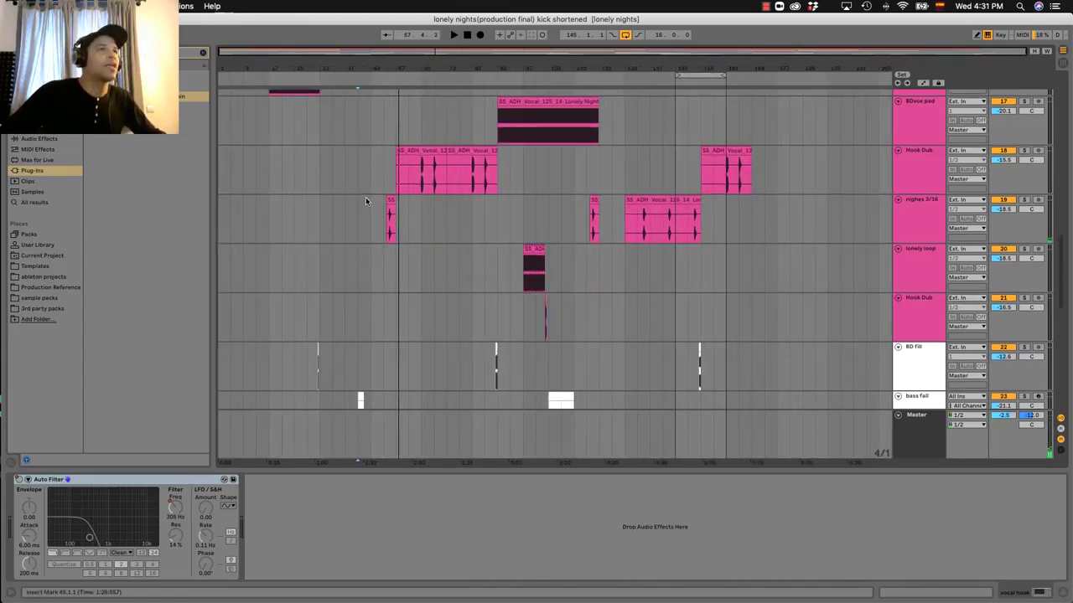
scroll(366, 201, up, 15)
scroll(365, 201, down, 9)
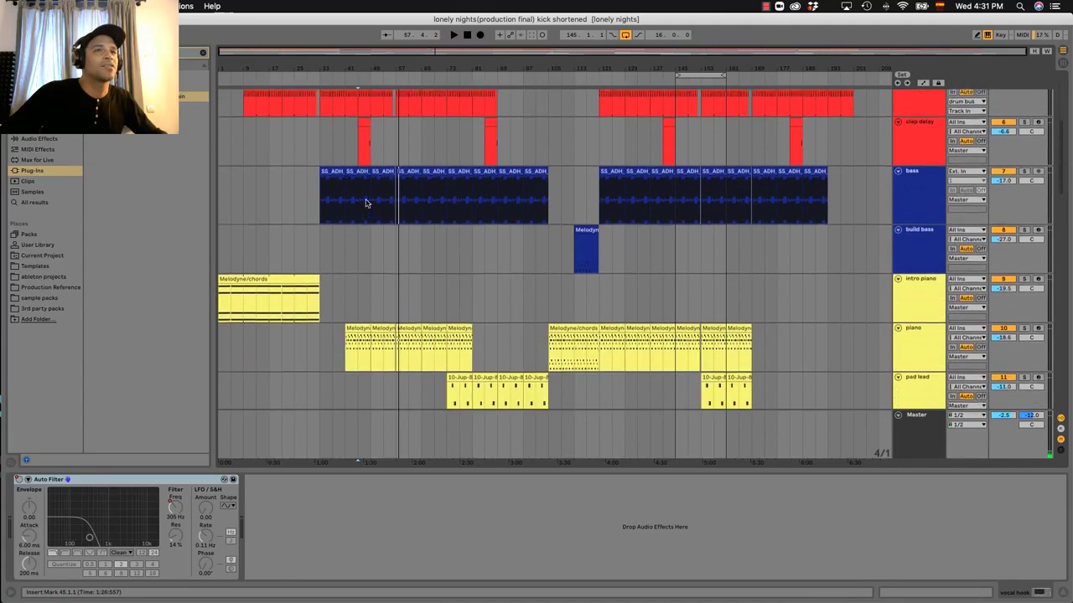
scroll(459, 216, down, 2)
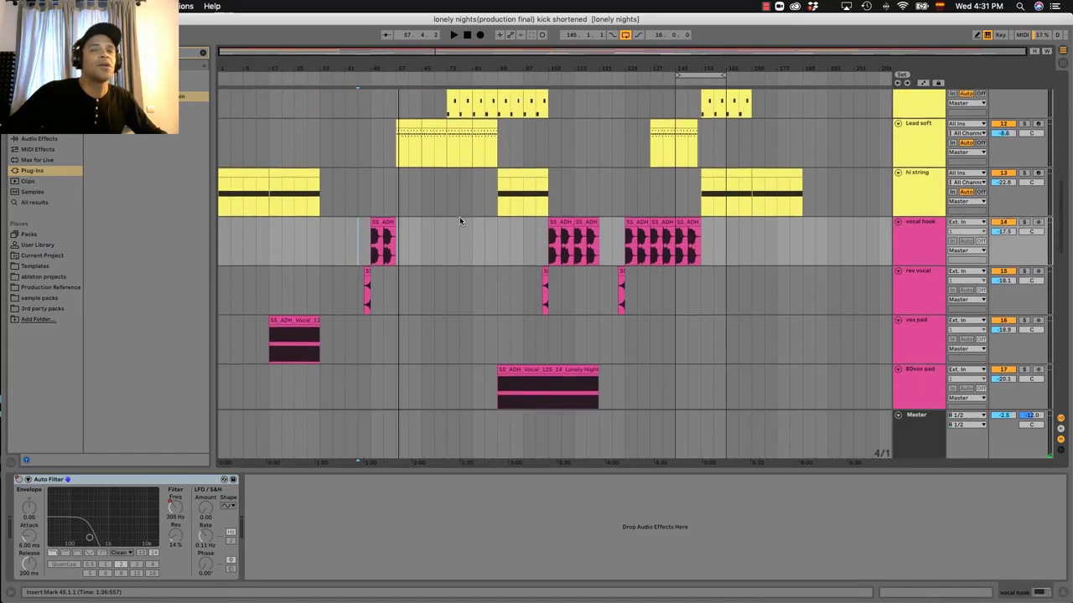
scroll(593, 223, down, 10)
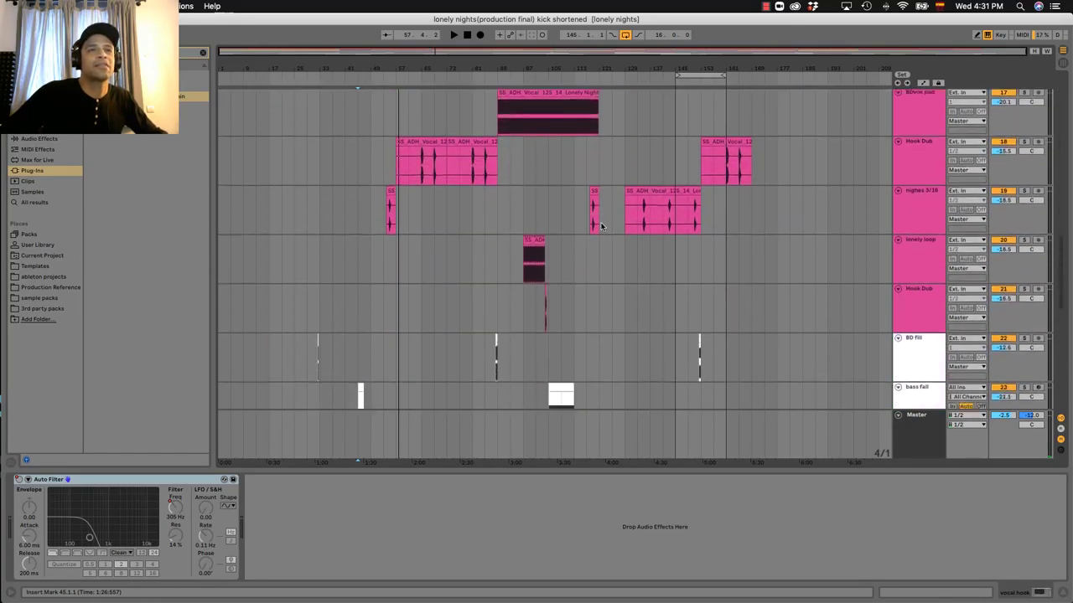
scroll(607, 219, down, 4)
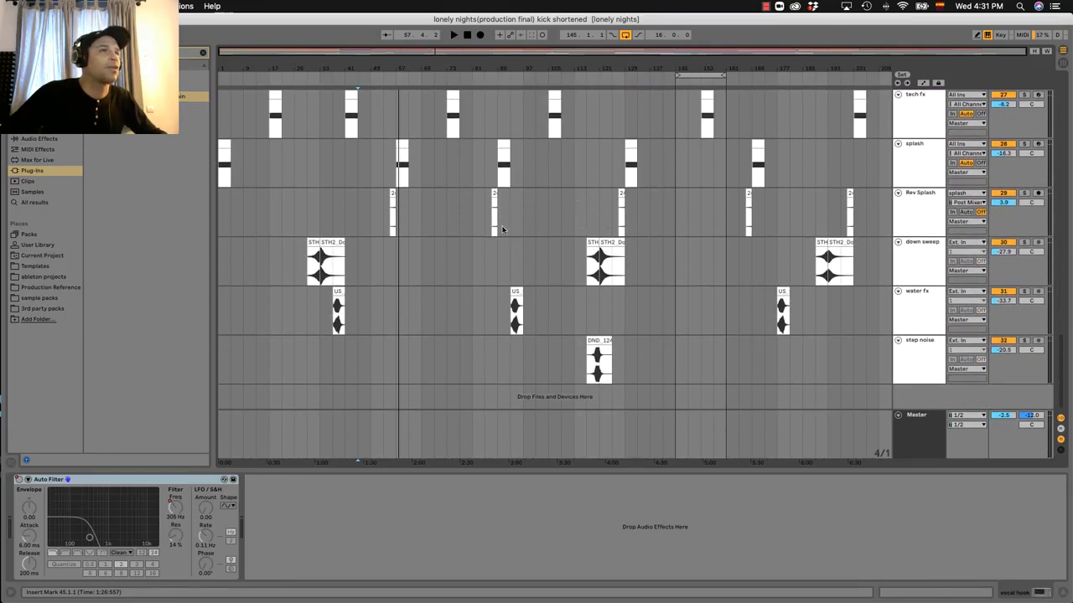
scroll(503, 230, up, 5)
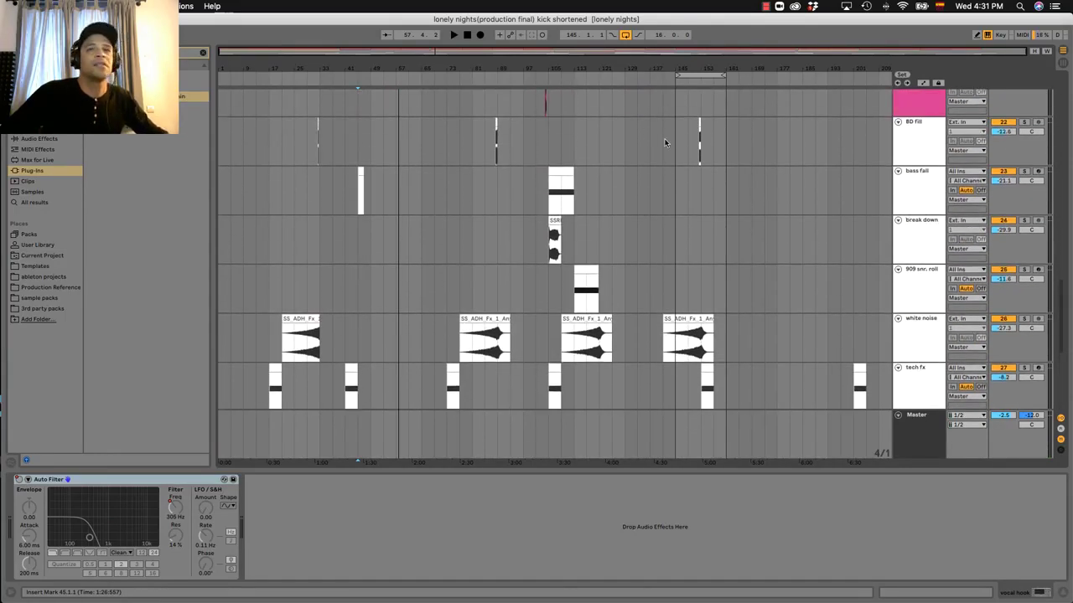
scroll(665, 143, up, 5)
key(plus)
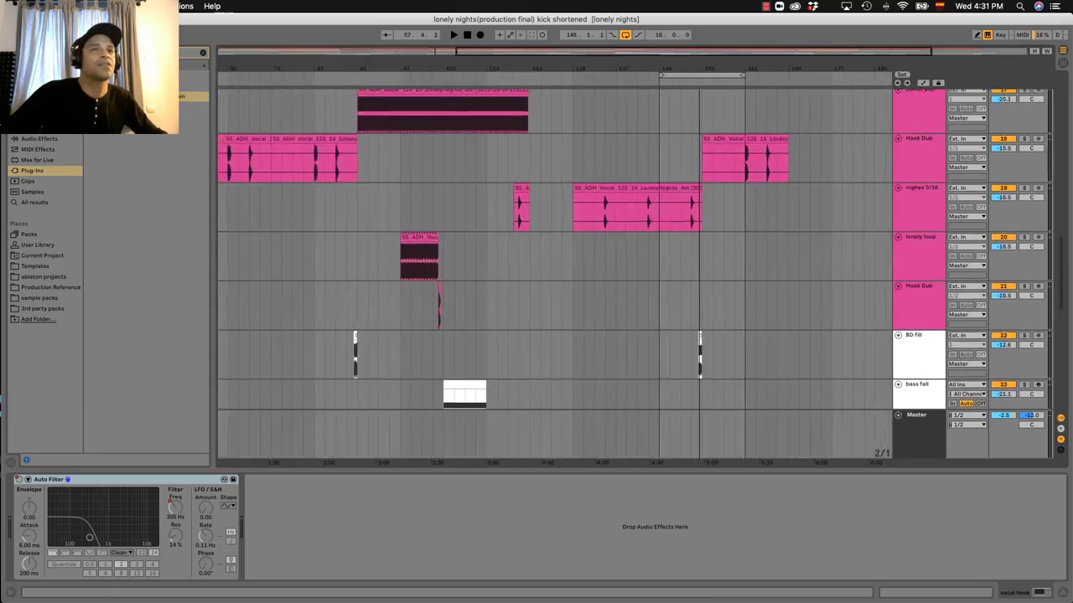
key(plus)
key(minus)
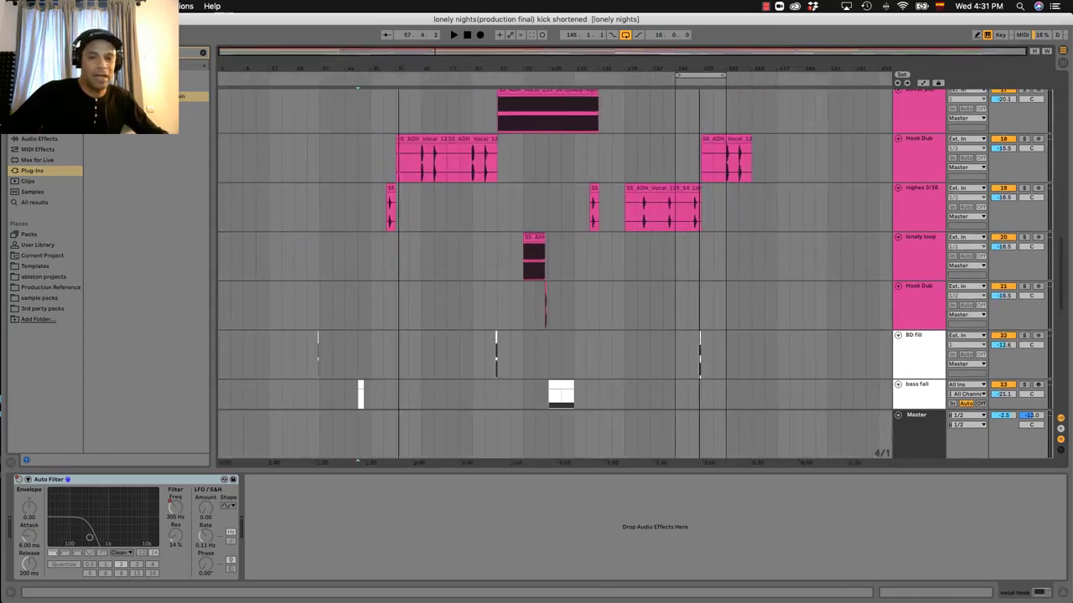